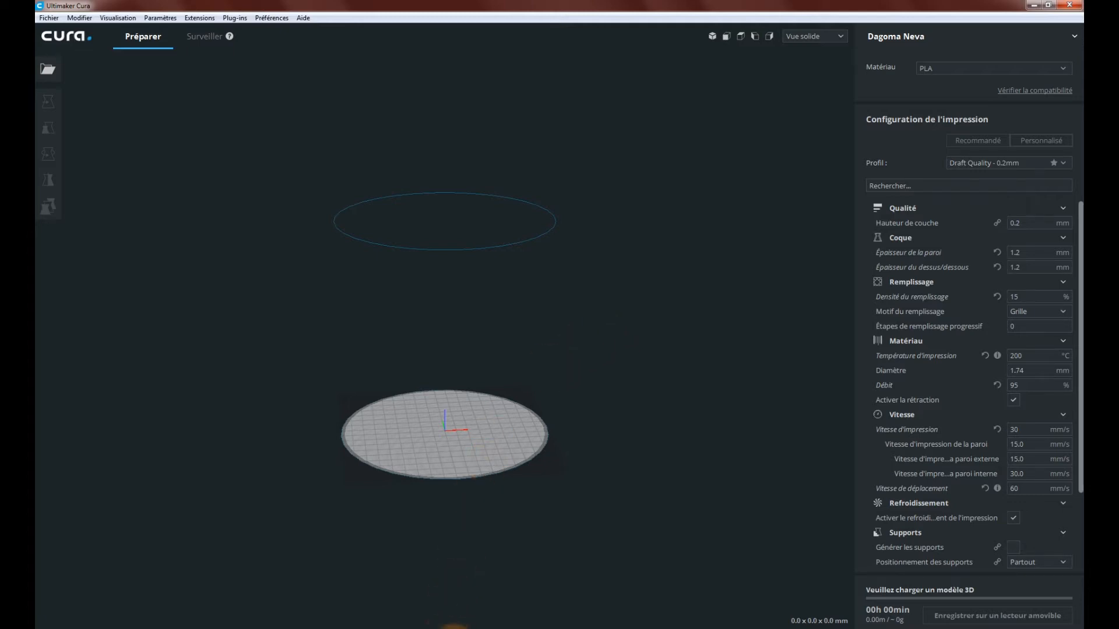
View the Dagoma Neva Mesh reference image in the web browser and return to Ultimaker Cura.
left_click(453, 628)
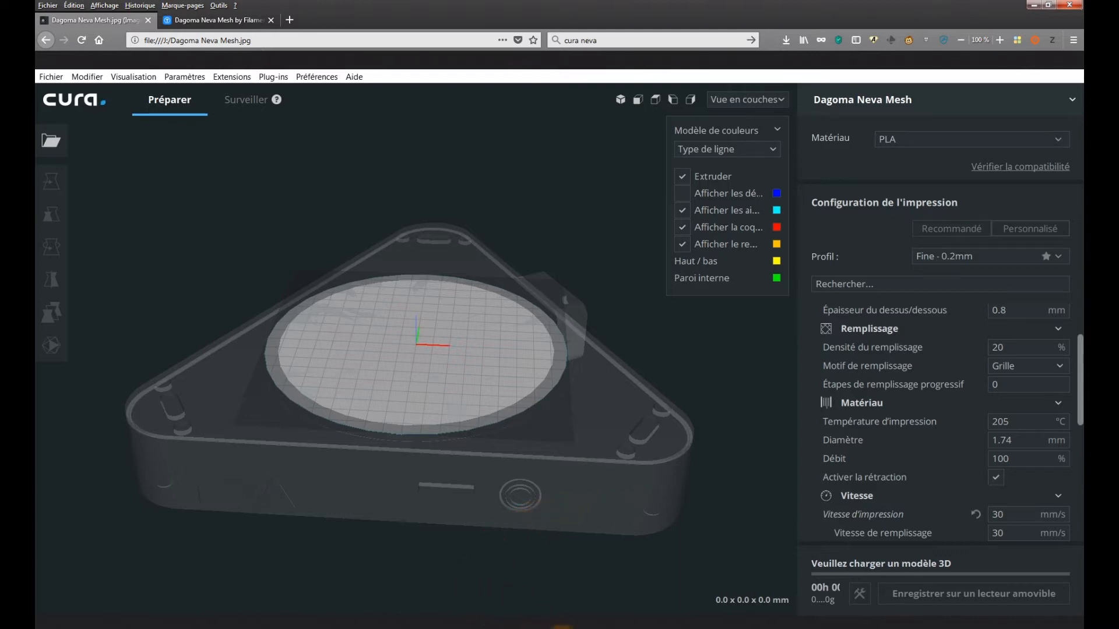
left_click(560, 628)
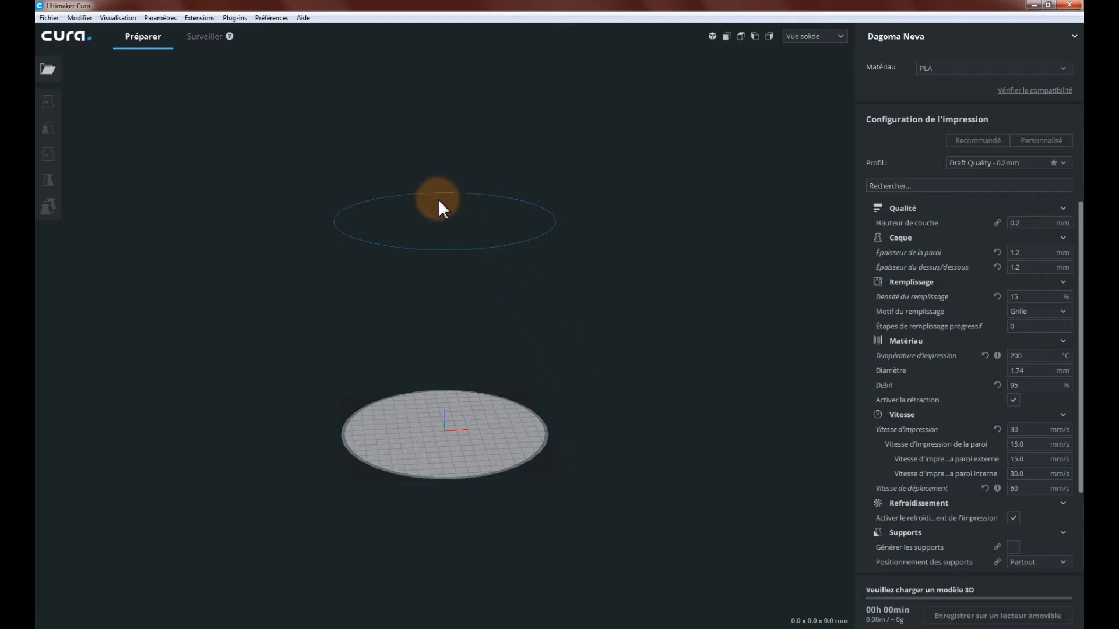
Add a 101Hero printer from the Other category, keeping its default name.
left_click(157, 17)
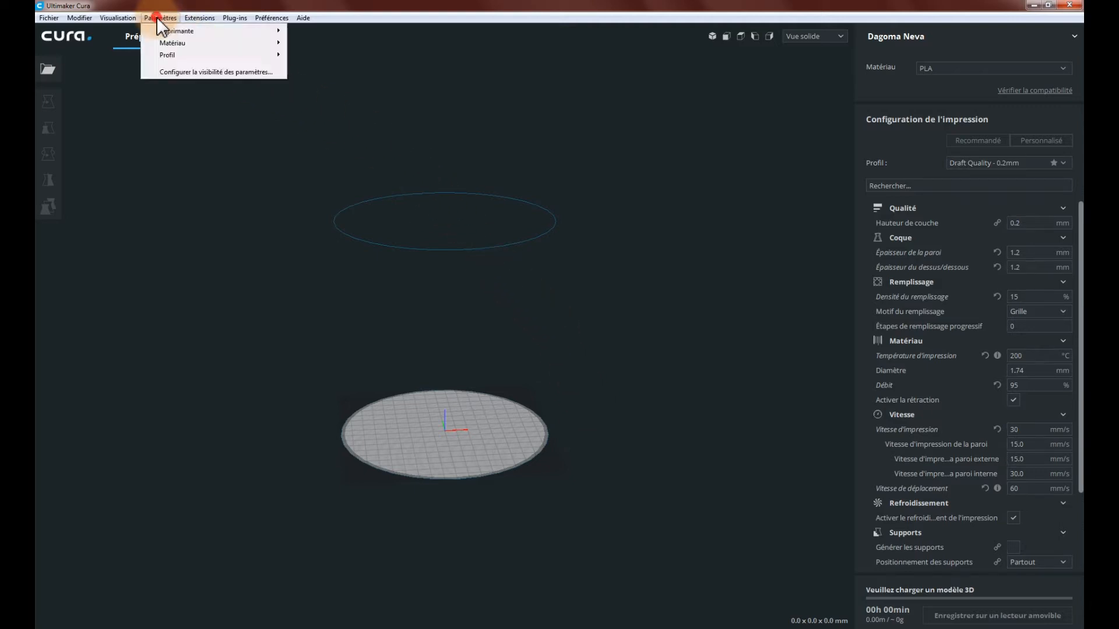
mouse_move(172, 33)
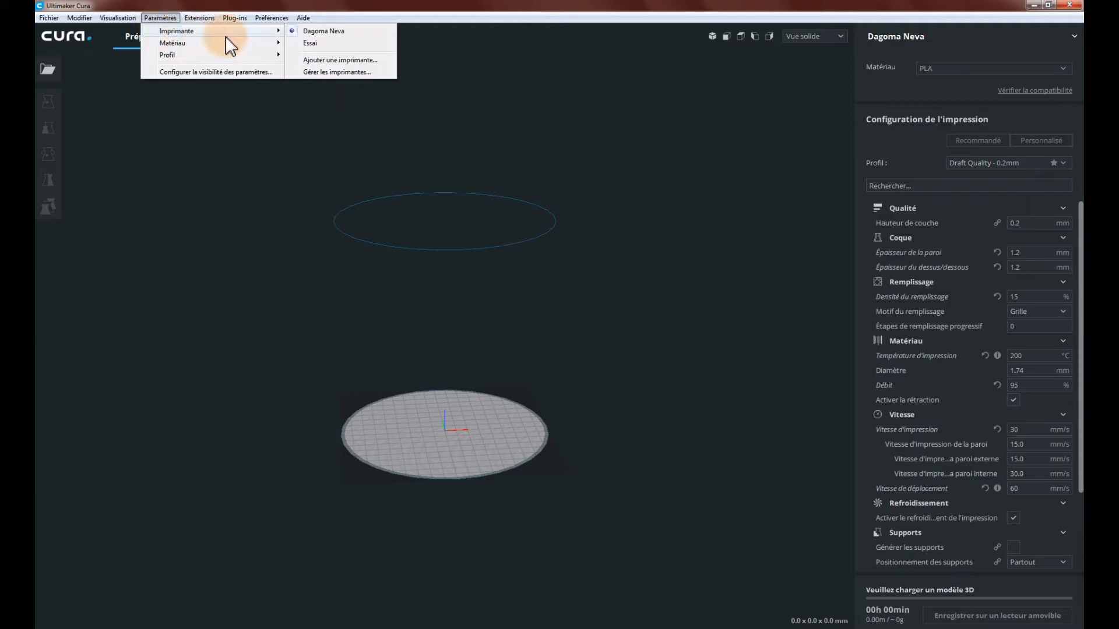
left_click(327, 60)
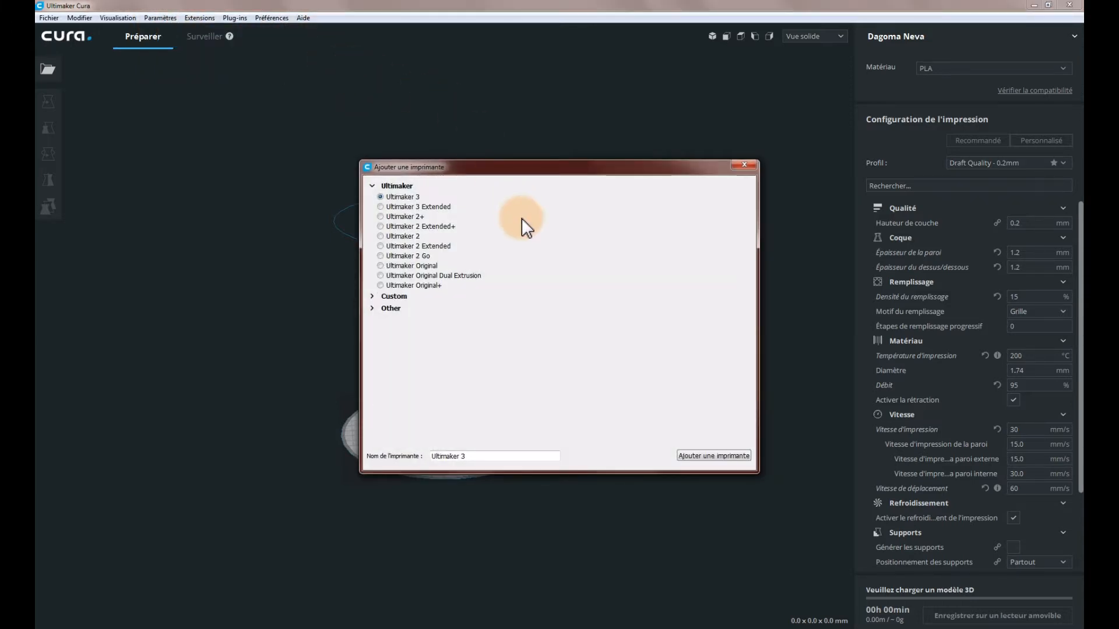
left_click(380, 310)
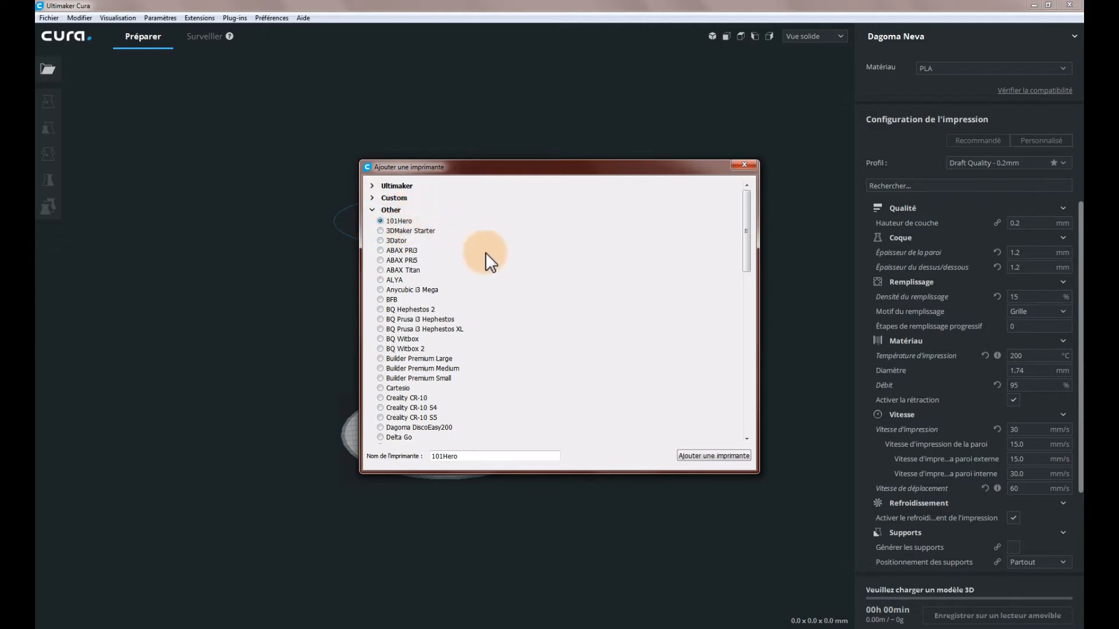
left_click(713, 456)
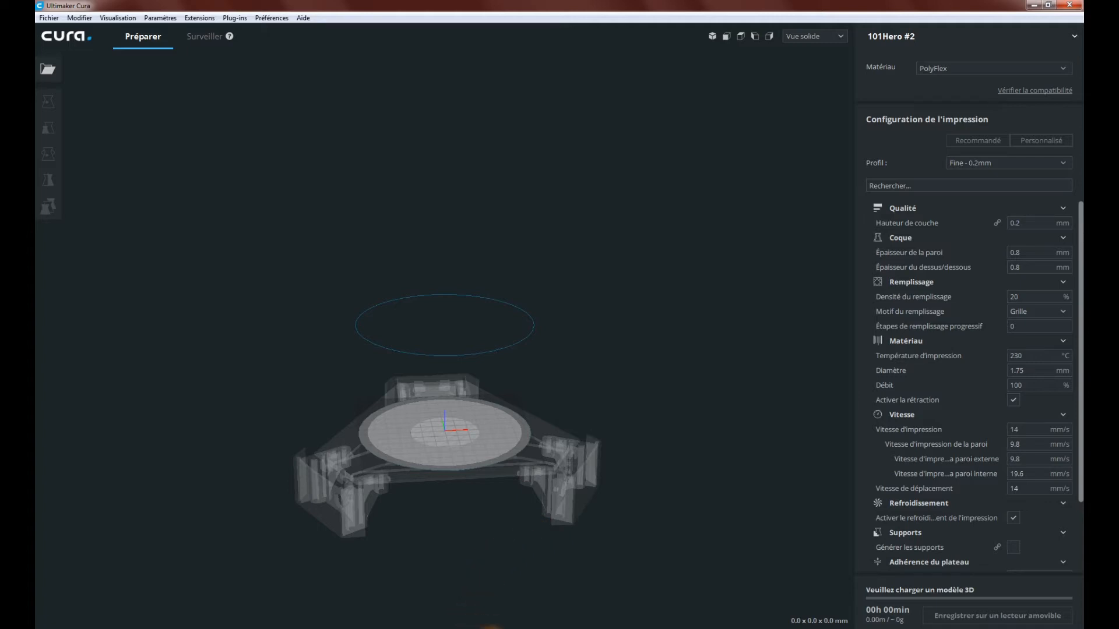
Switch to Windows Explorer and open the folder C:\Program Files\Ultimaker Cura 3.2\resources\meshes.
left_click(492, 628)
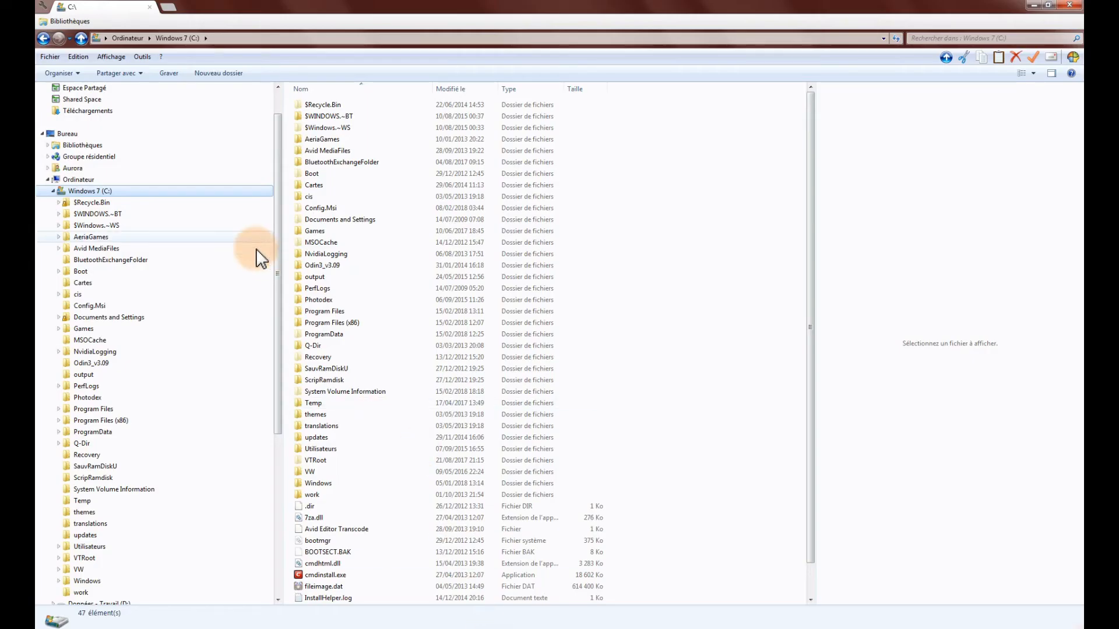
left_click_drag(275, 176, 277, 197)
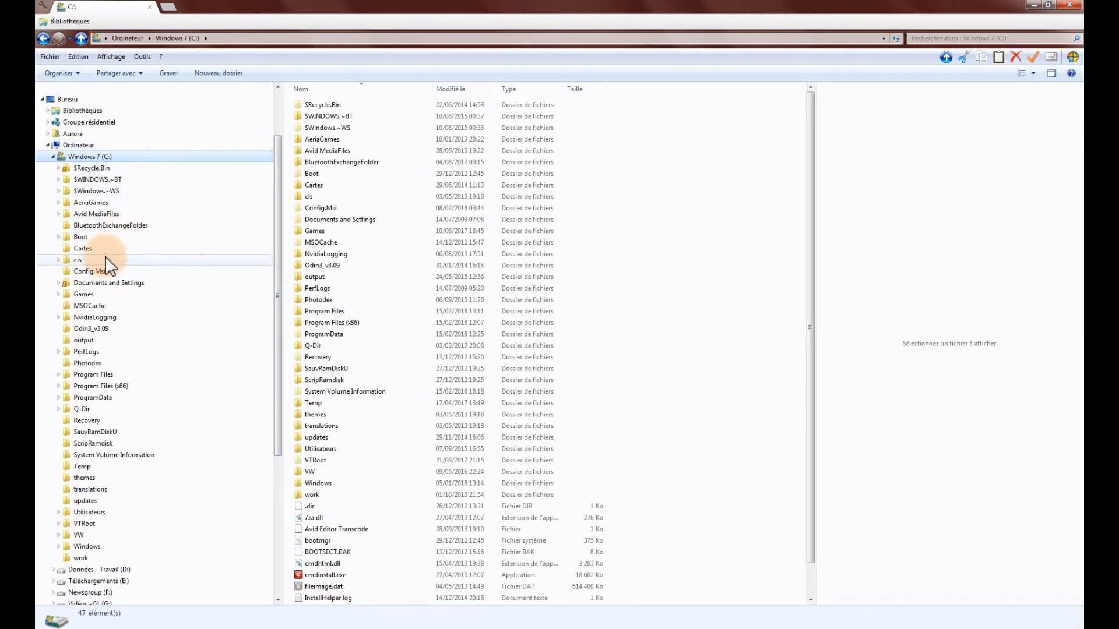
left_click(57, 374)
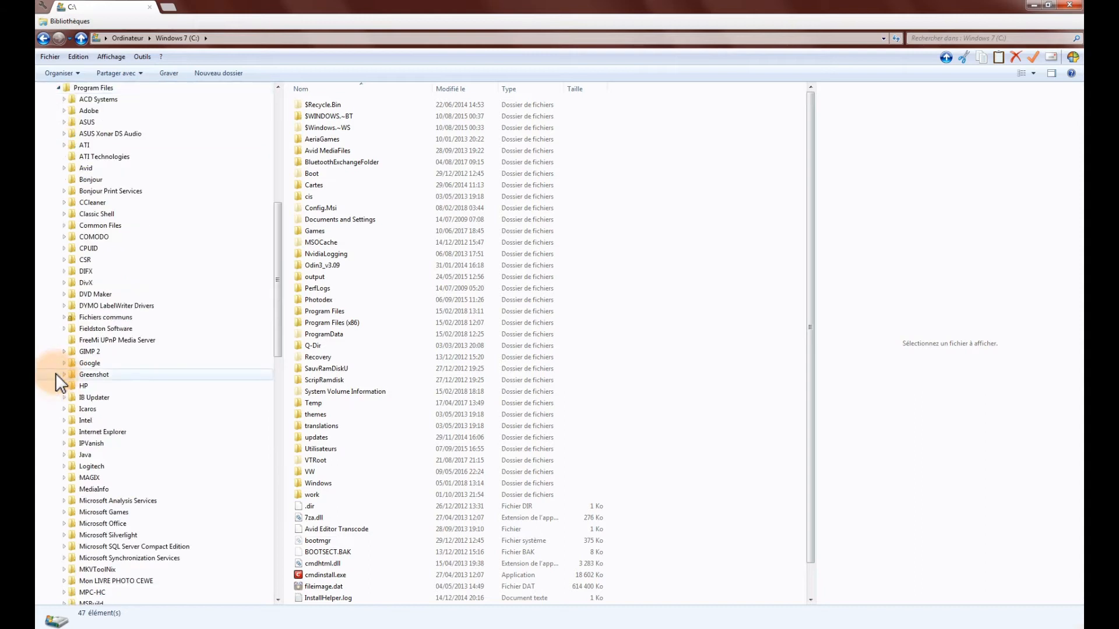
scroll(100, 408, "down", 3)
scroll(104, 443, "down", 7)
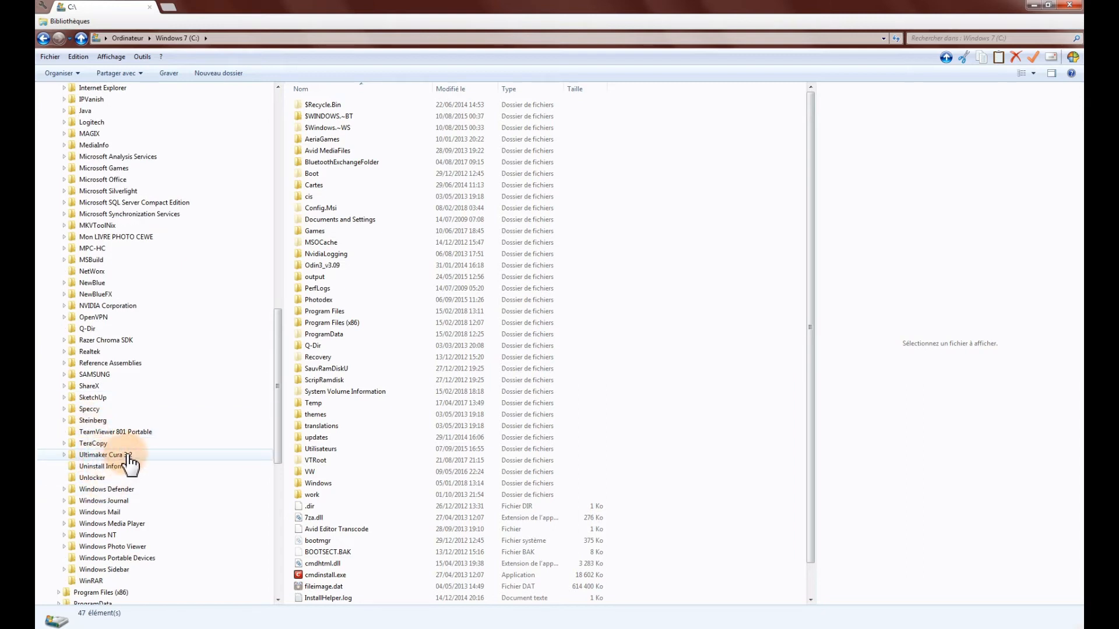
left_click(64, 454)
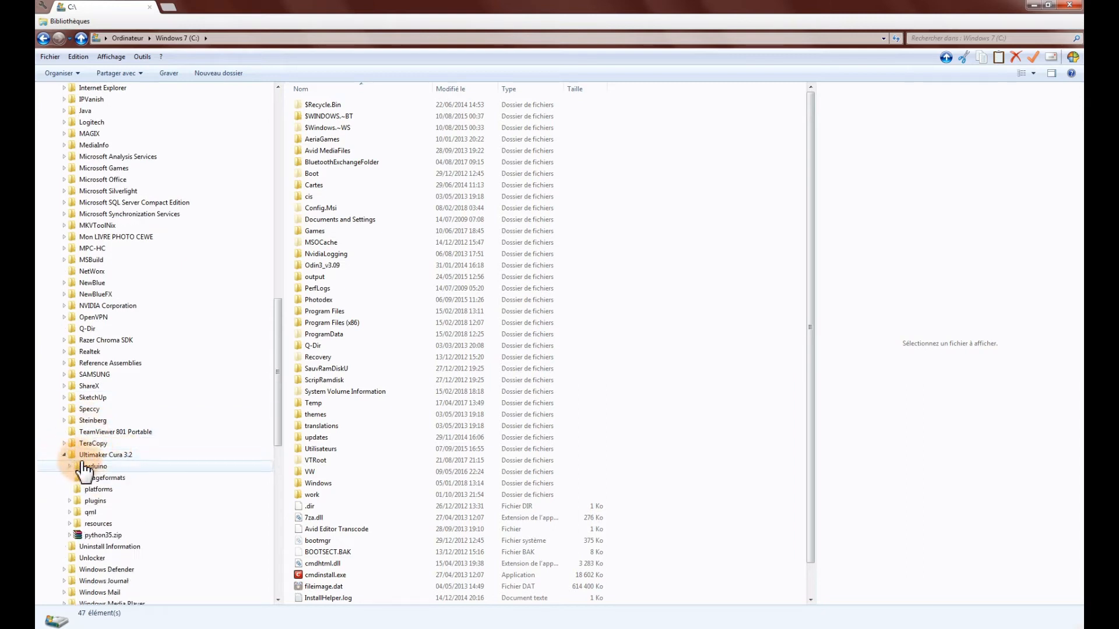
left_click(98, 524)
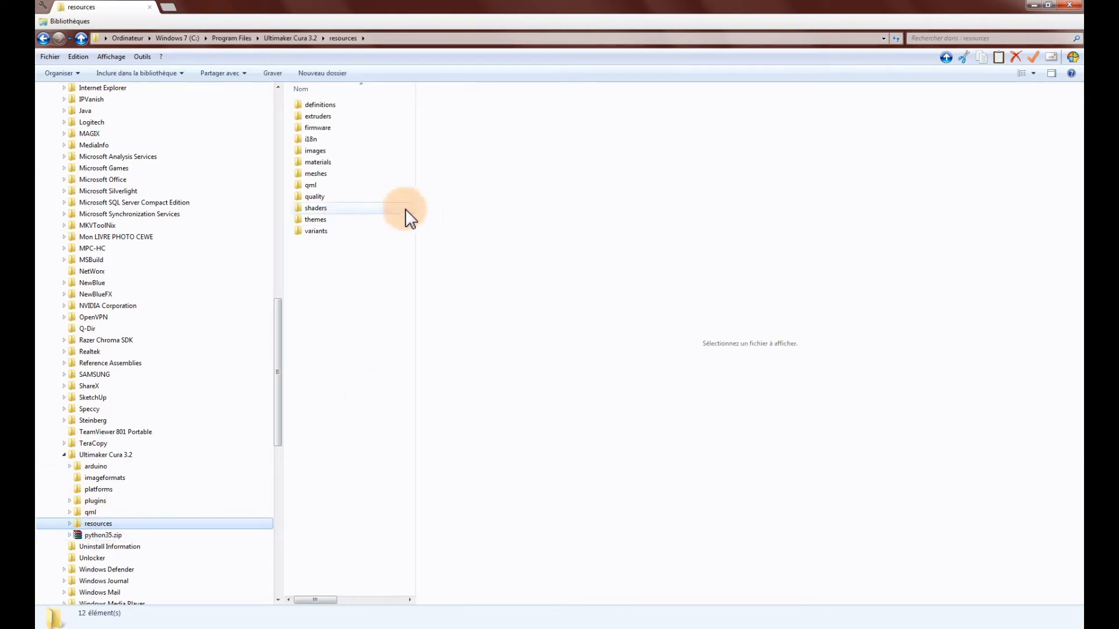
left_click(317, 176)
key("Down")
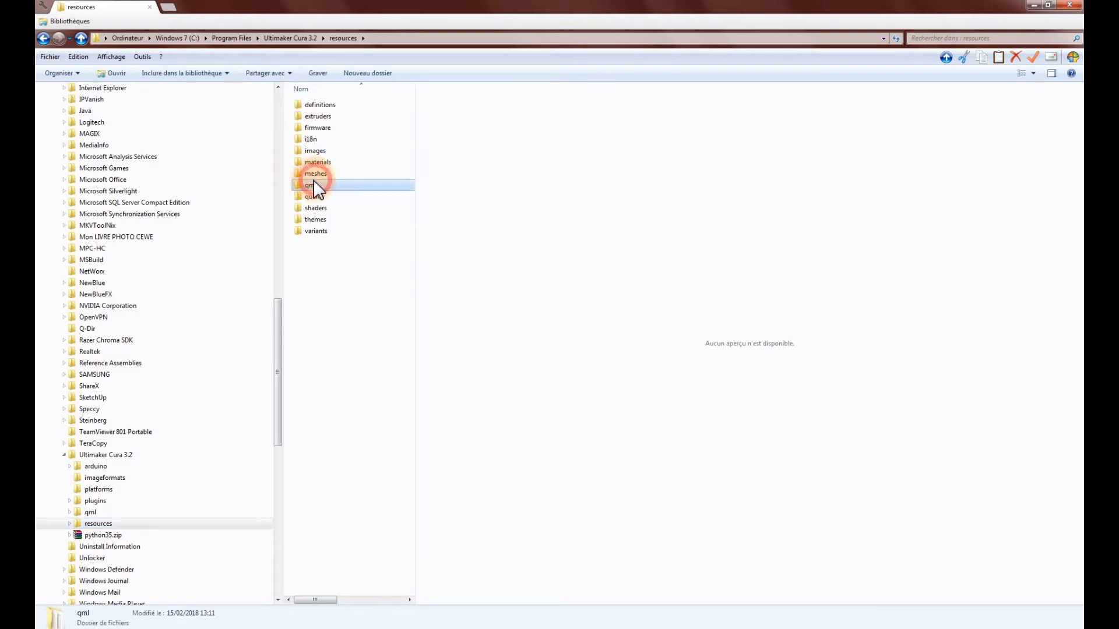
double_click(315, 174)
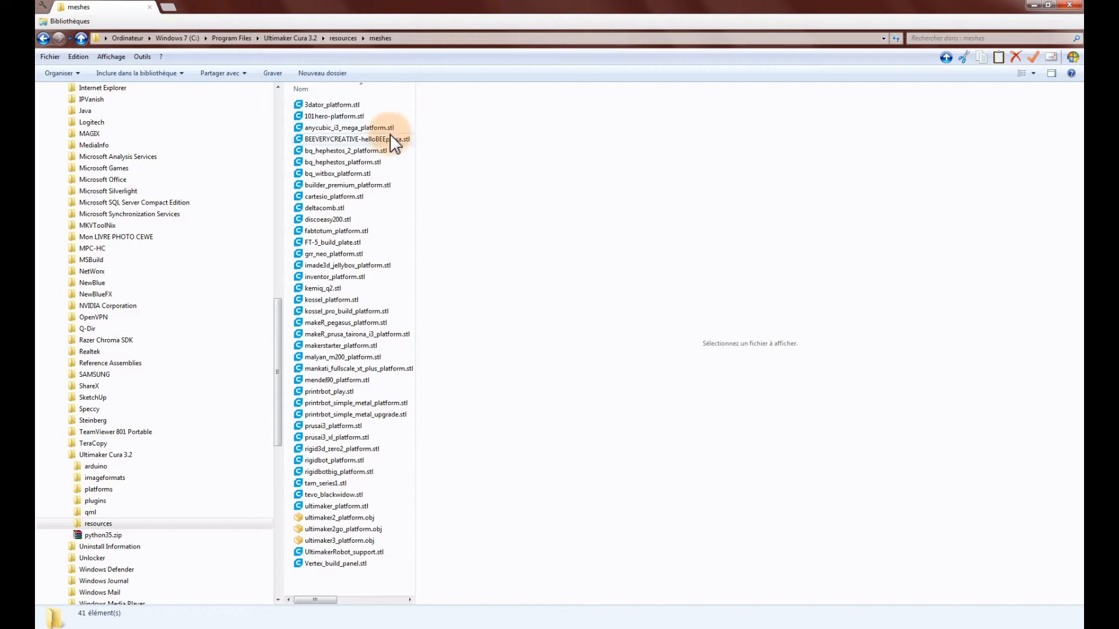
Create a folder named Temp inside the meshes folder and move all the existing platform mesh files into it.
right_click(329, 578)
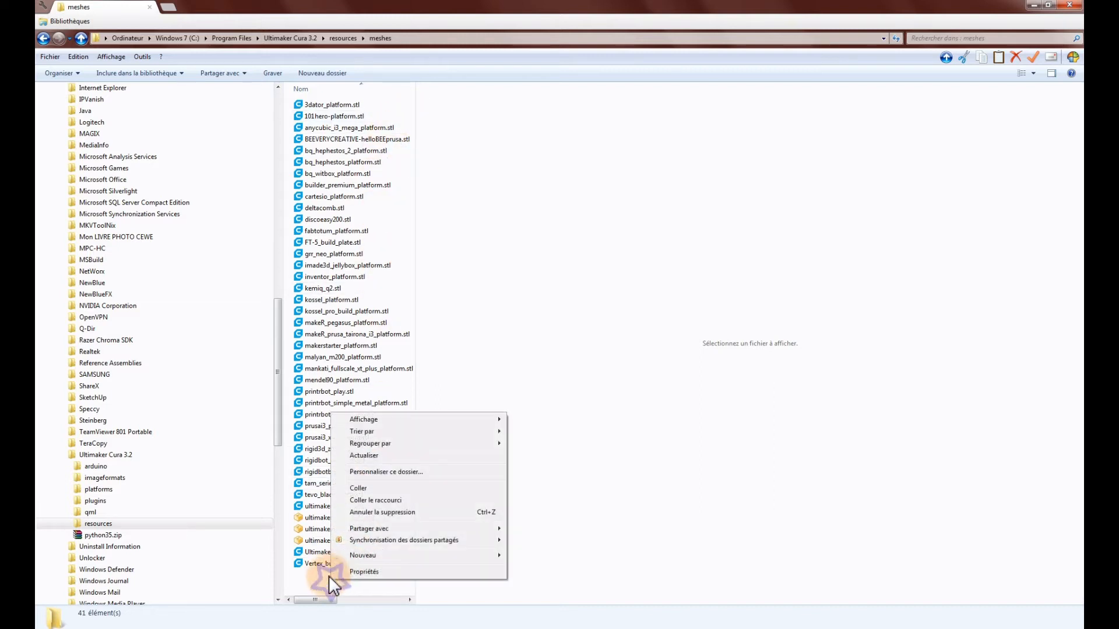
mouse_move(443, 556)
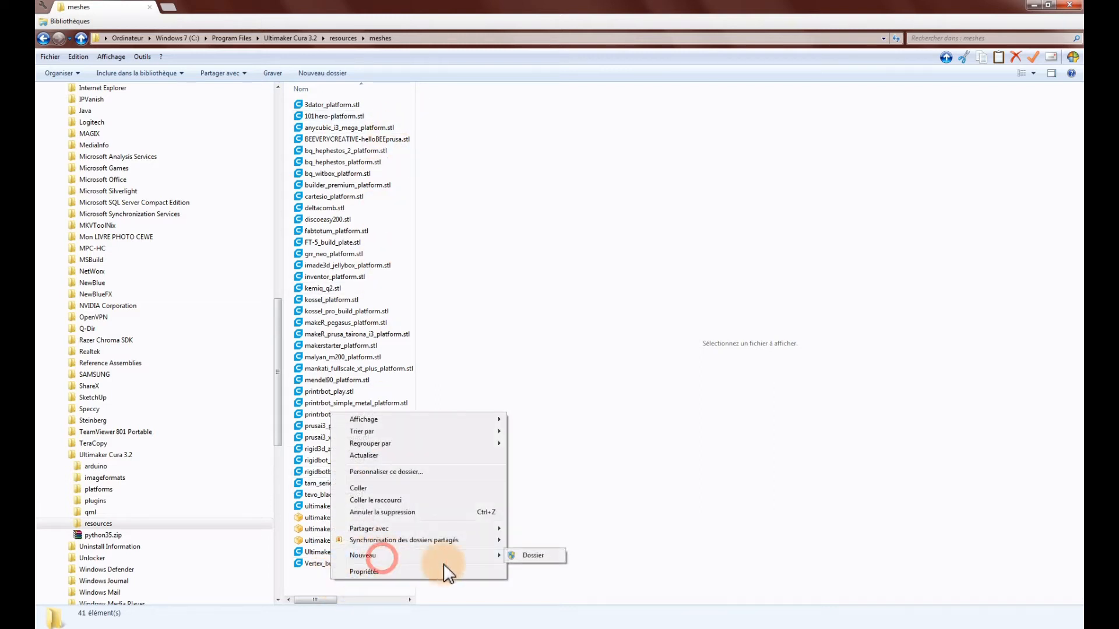
left_click(540, 558)
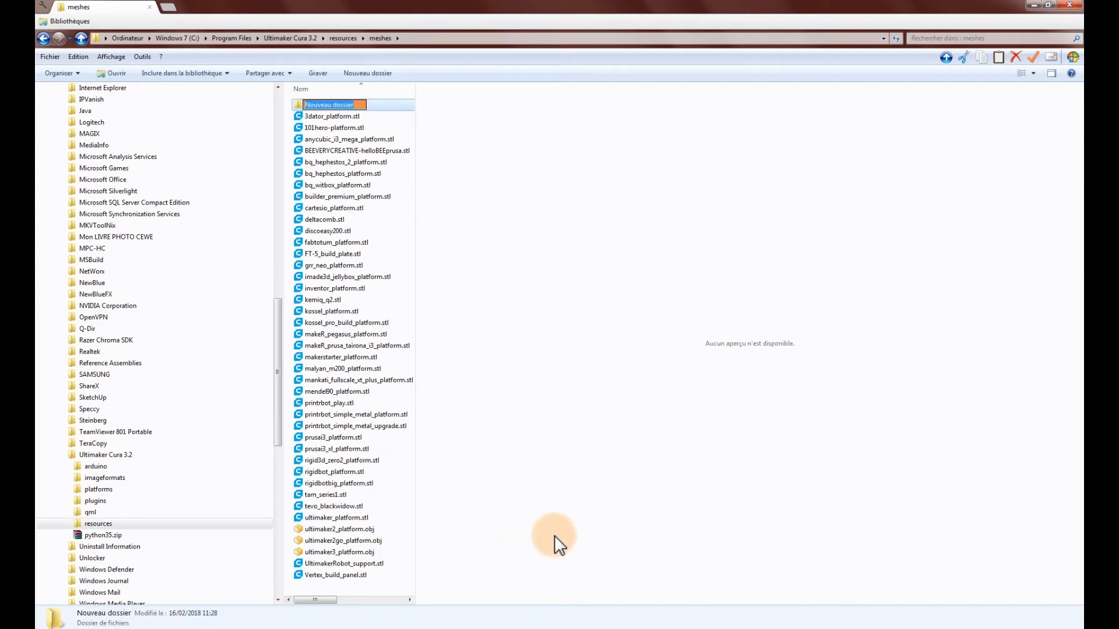
type("Temp")
key("Return")
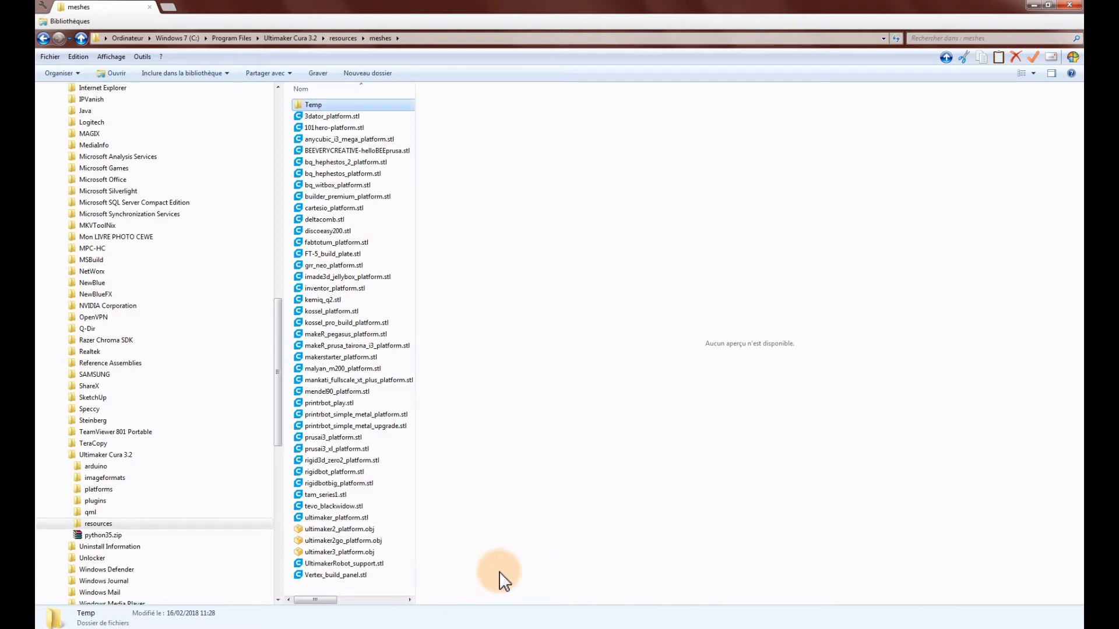
left_click_drag(385, 589, 319, 106)
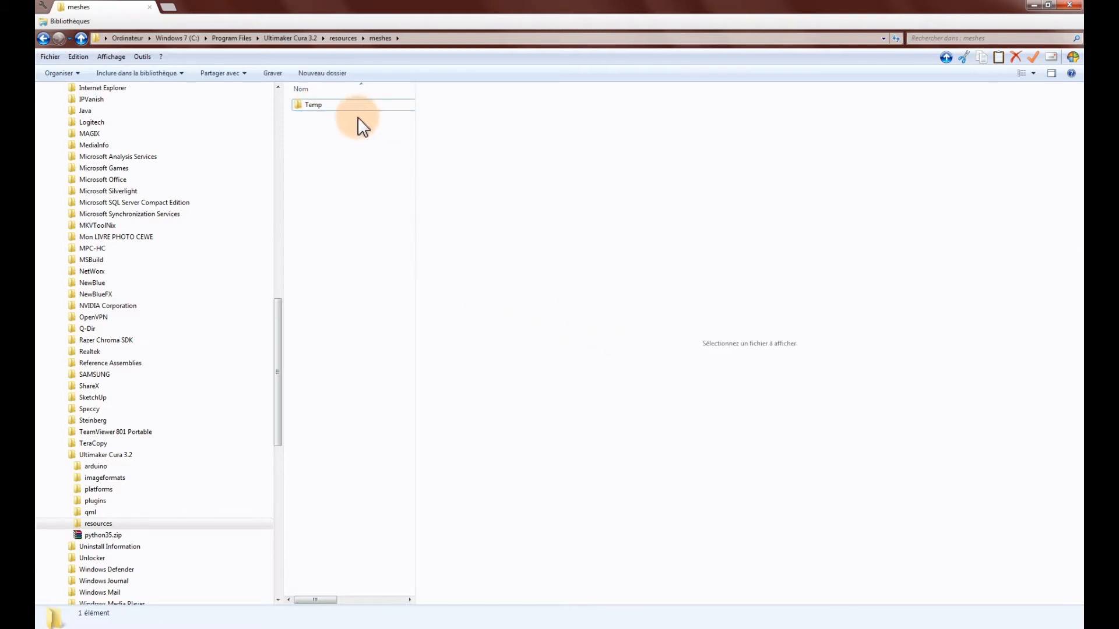
Copy 101hero-platform.stl from the Temp folder back into the meshes folder.
double_click(313, 106)
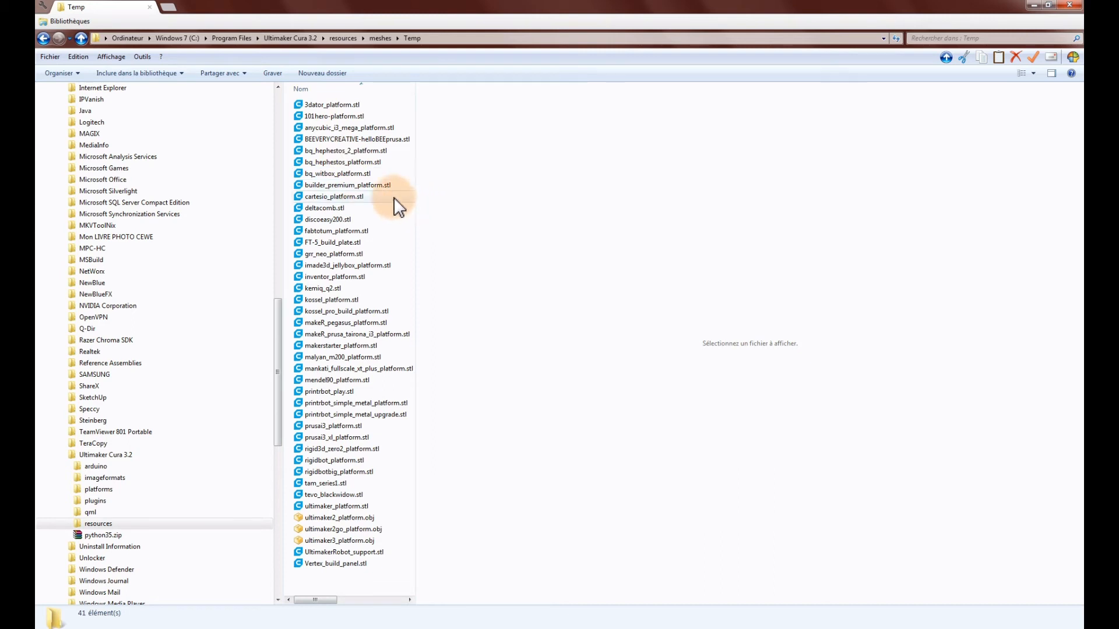
right_click(329, 116)
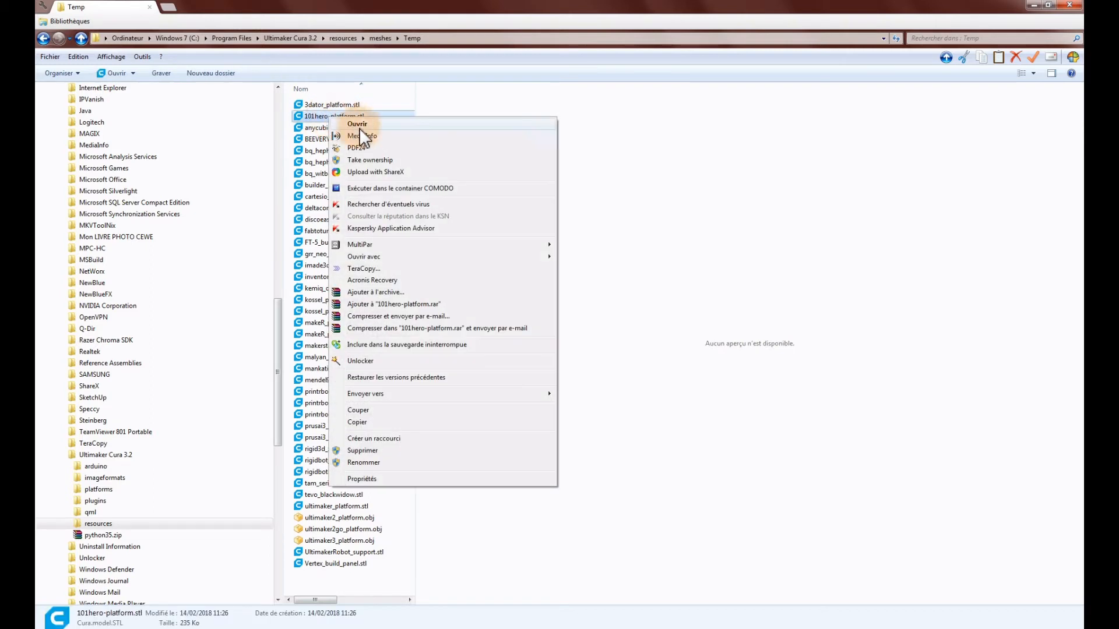
left_click(361, 421)
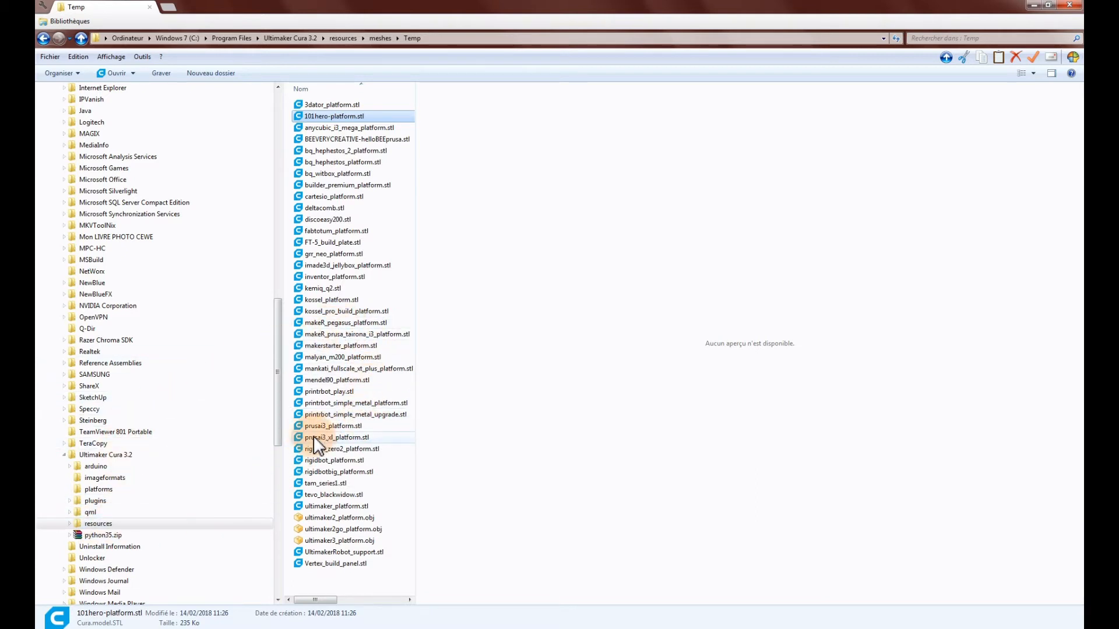
key("BackSpace")
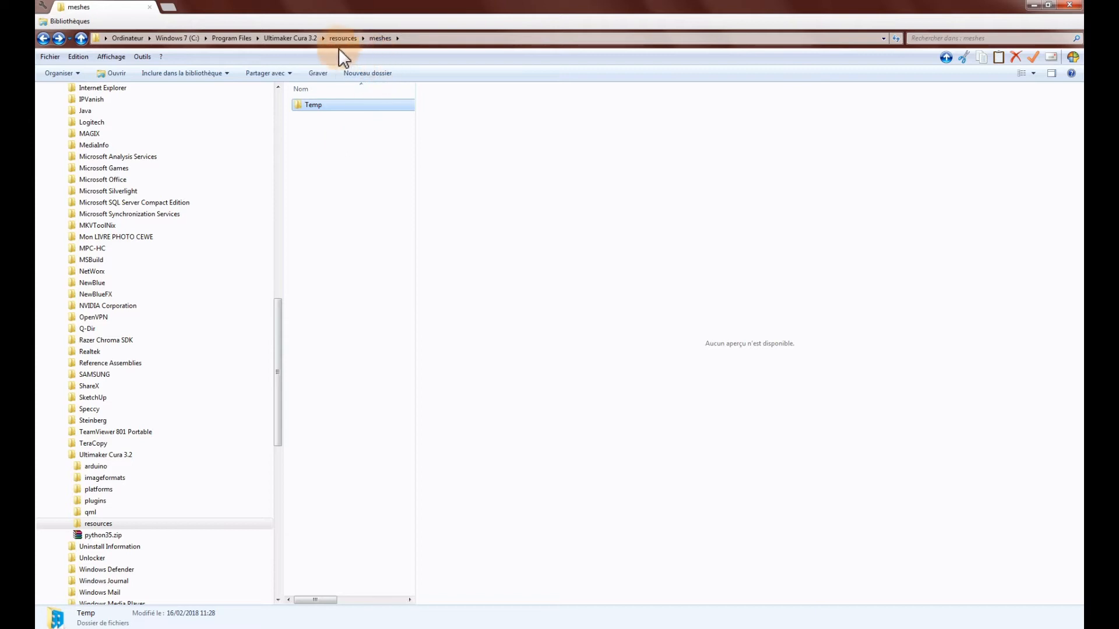
right_click(335, 181)
left_click(365, 262)
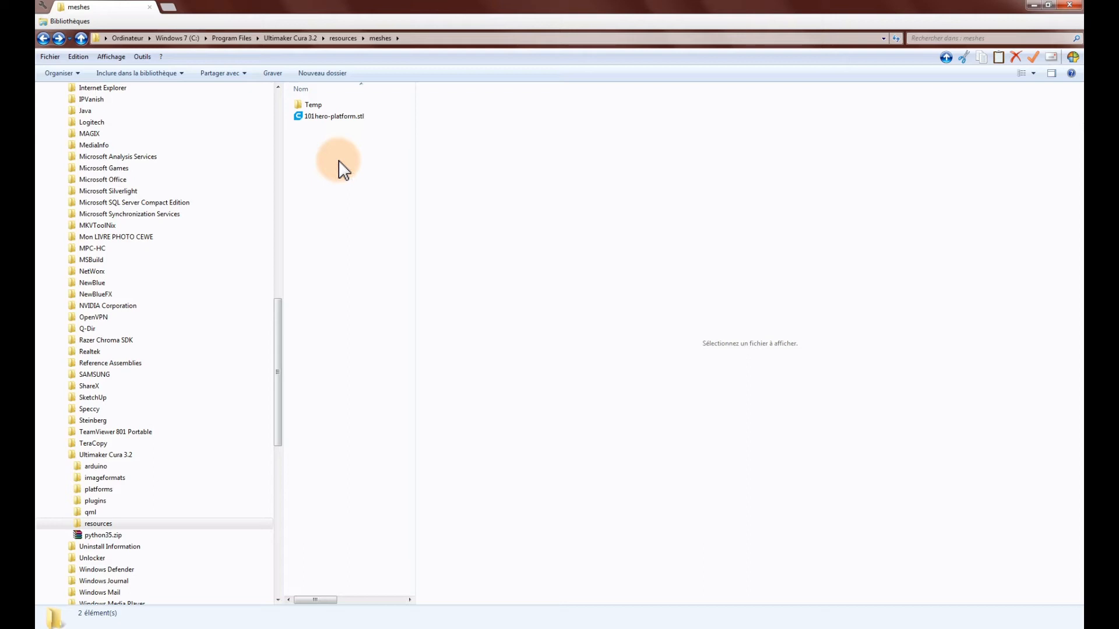
Load Discovery_platform.stl from Program Files (x86)\Cura-by-Dagoma-Neva\resources\meshes into Ultimaker Cura.
left_click_drag(277, 321, 280, 435)
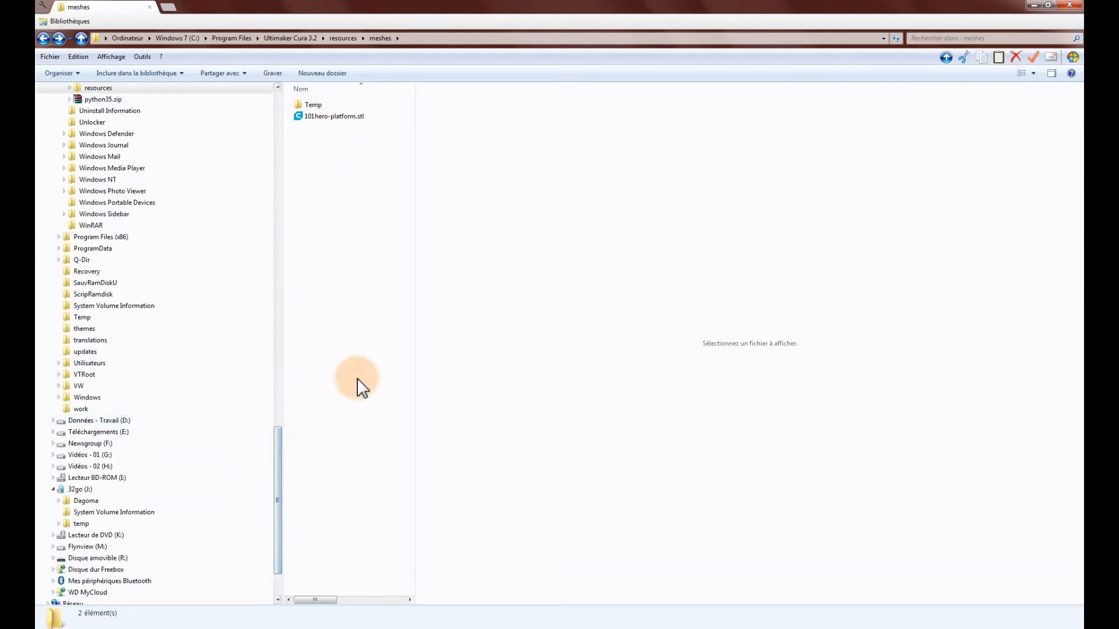
left_click(59, 237)
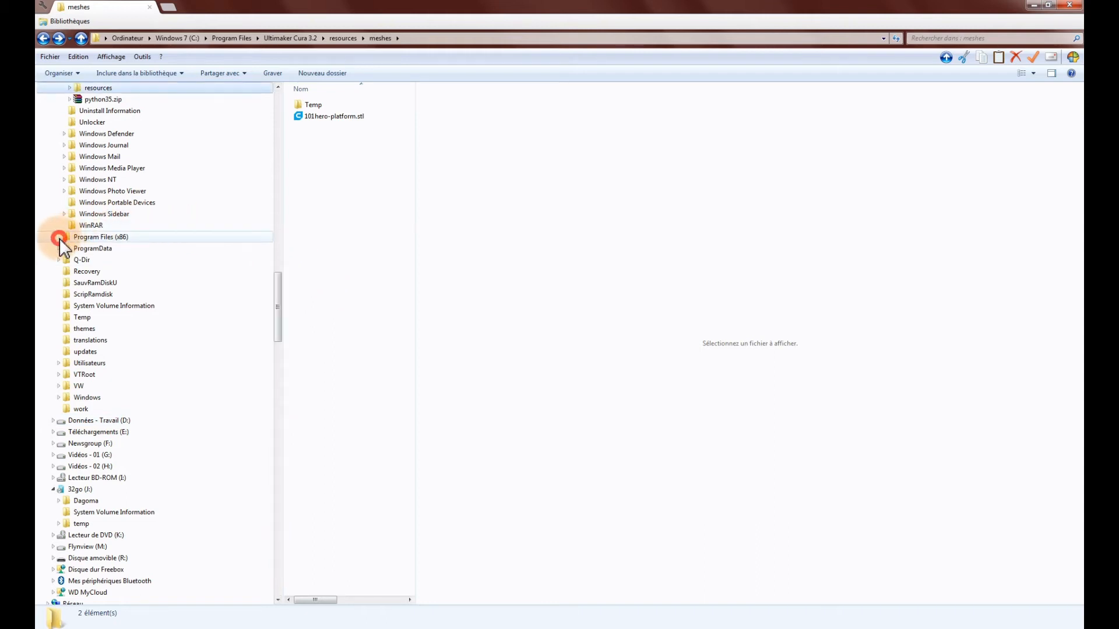
mouse_move(278, 306)
left_mouse_down()
mouse_move(275, 349)
mouse_move(275, 326)
left_mouse_up()
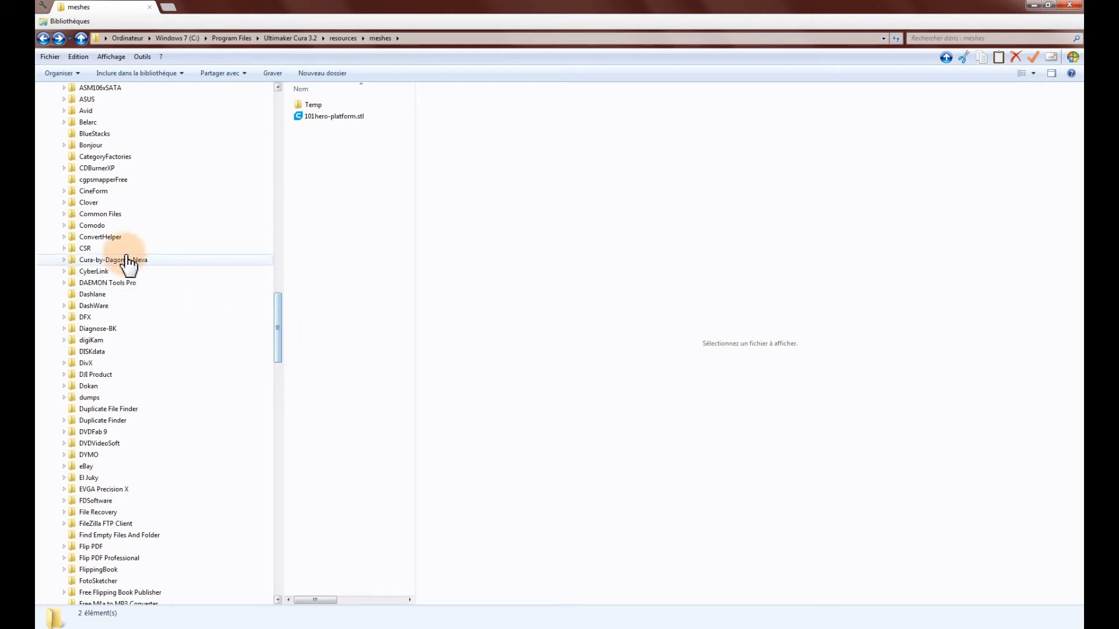
left_click(63, 259)
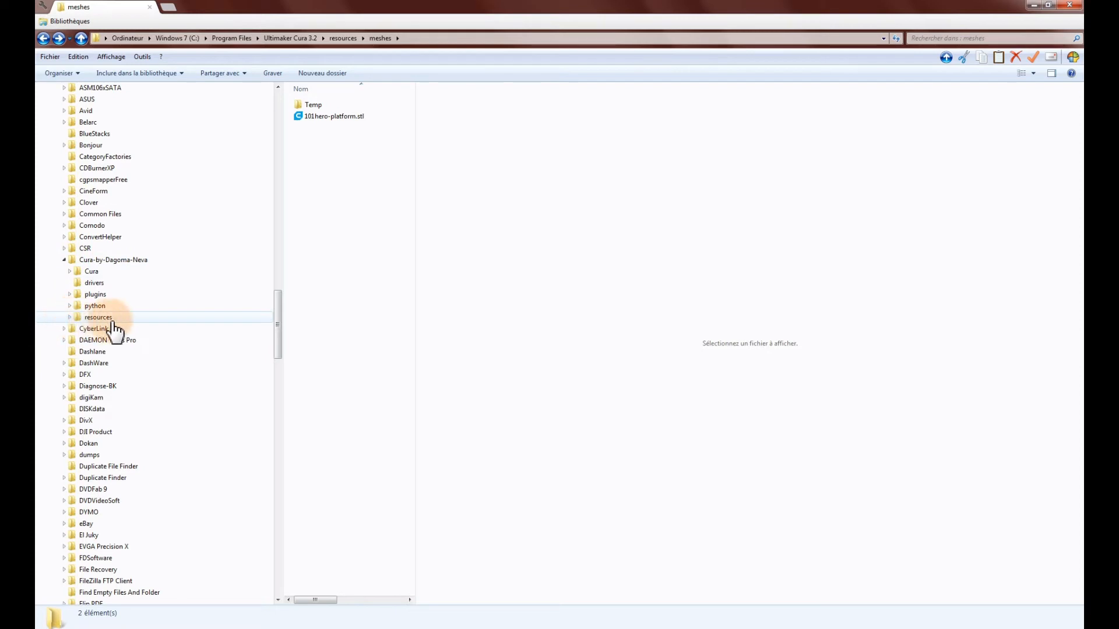
left_click(69, 318)
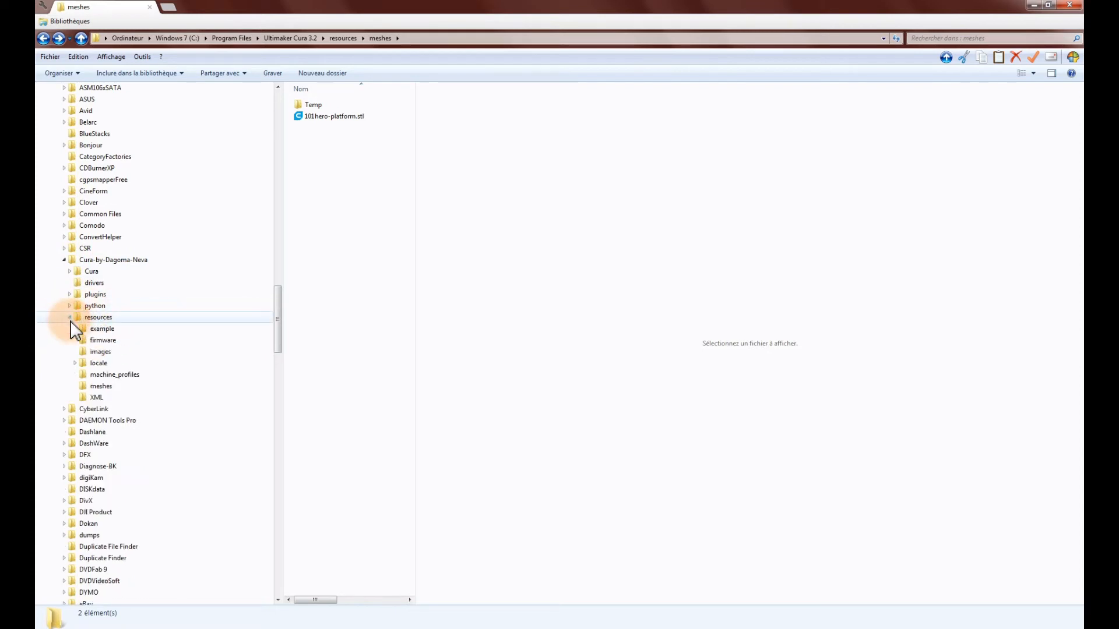
left_click(95, 388)
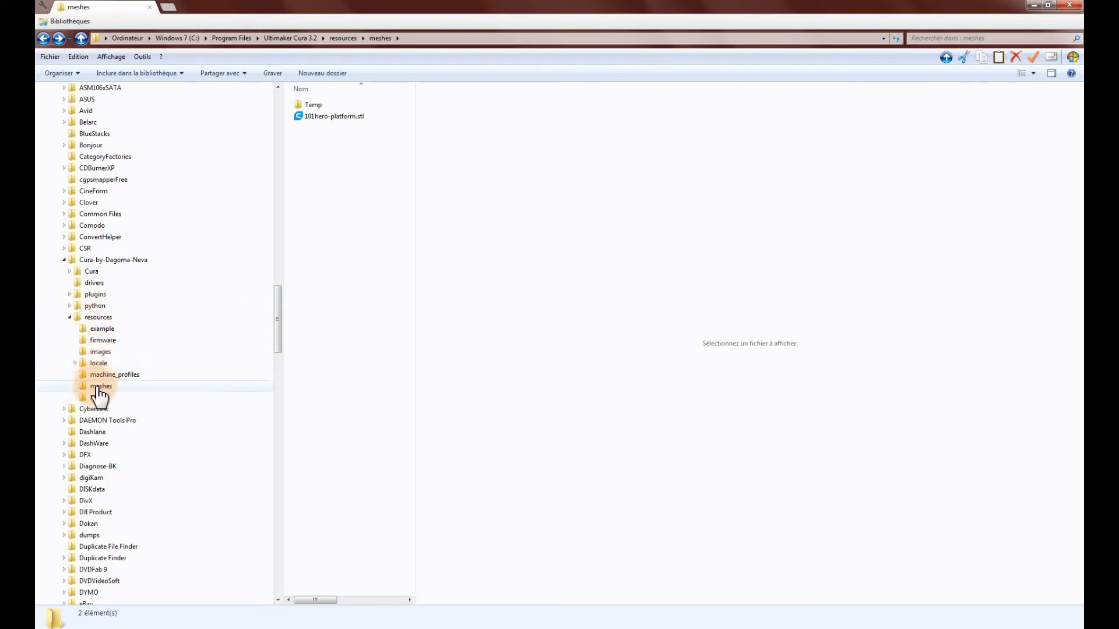
left_click(98, 388)
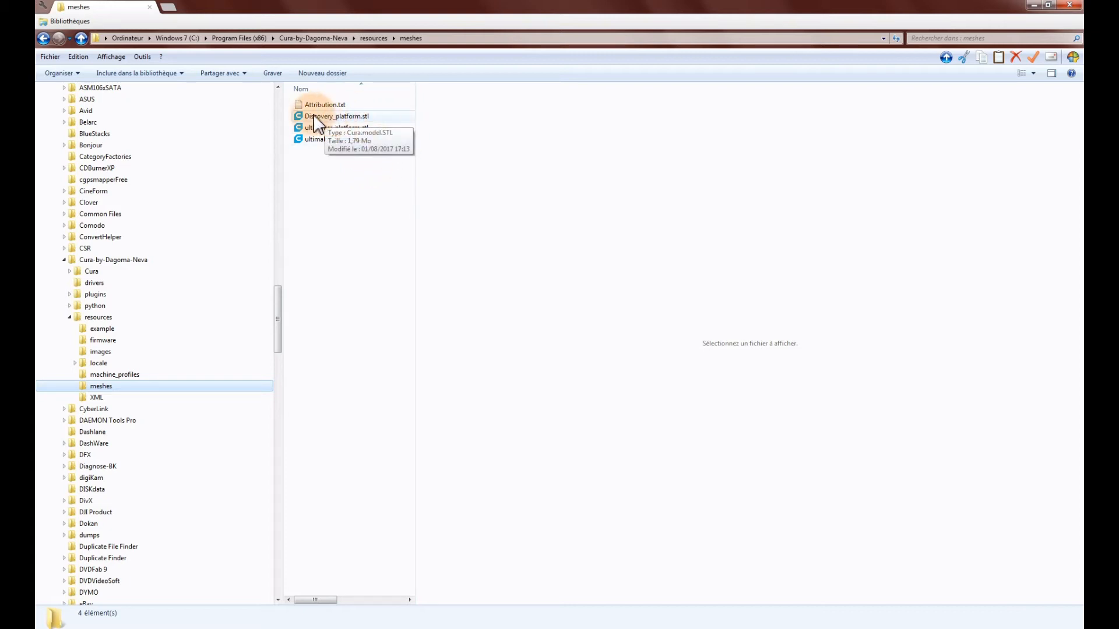
left_click_drag(315, 118, 477, 432)
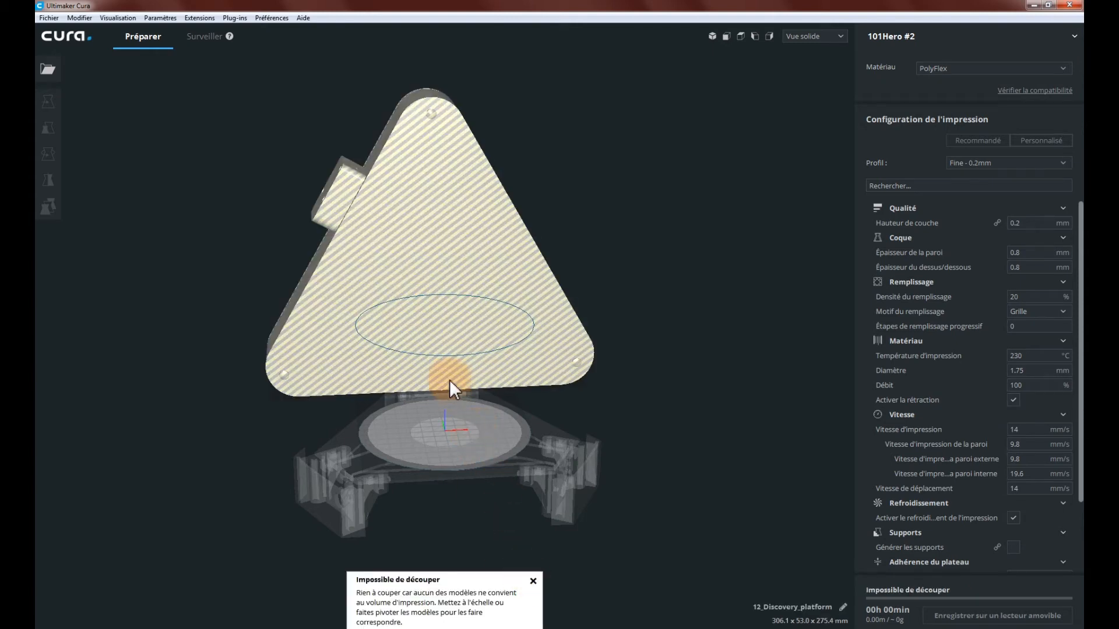
Scale the loaded Discovery platform model uniformly to 30 % and dismiss the slicing notification.
left_click(446, 347)
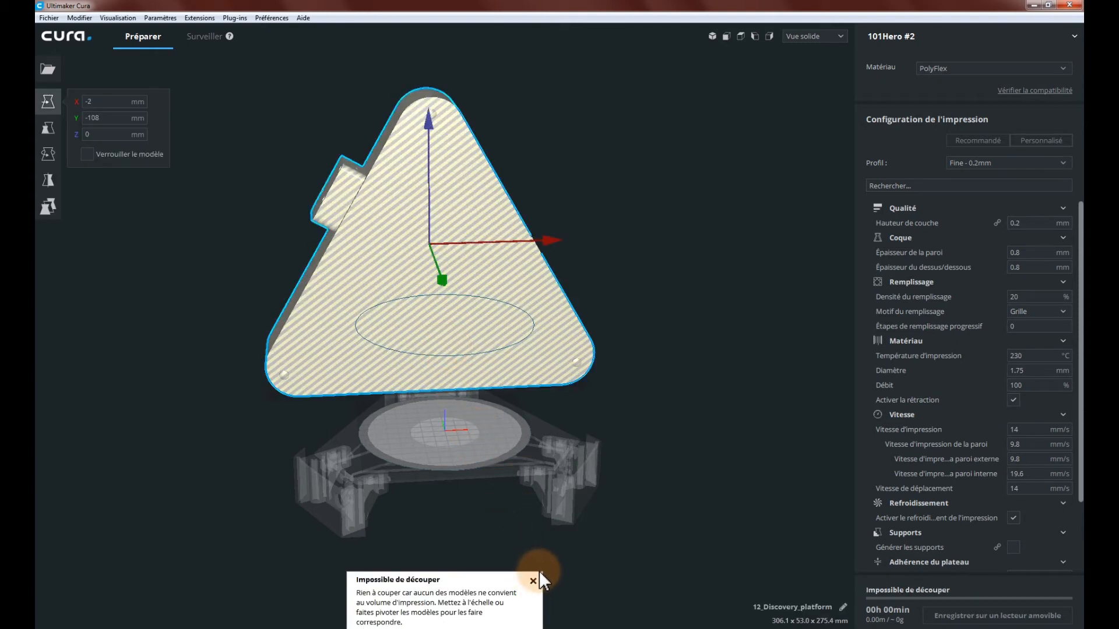
left_click(49, 127)
double_click(178, 130)
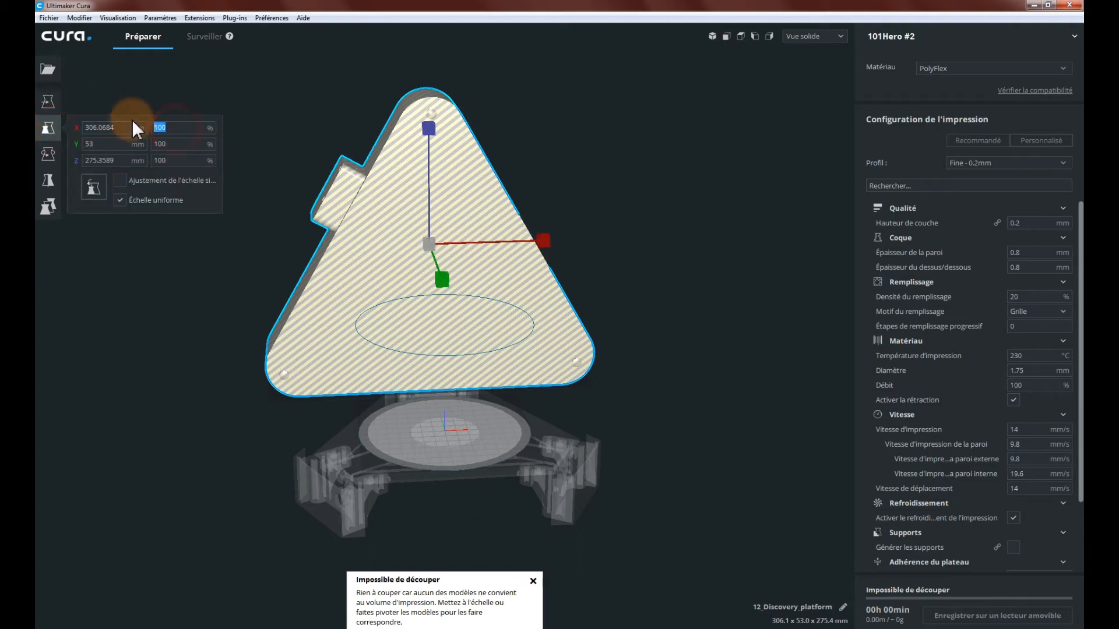
type("30")
key("Return")
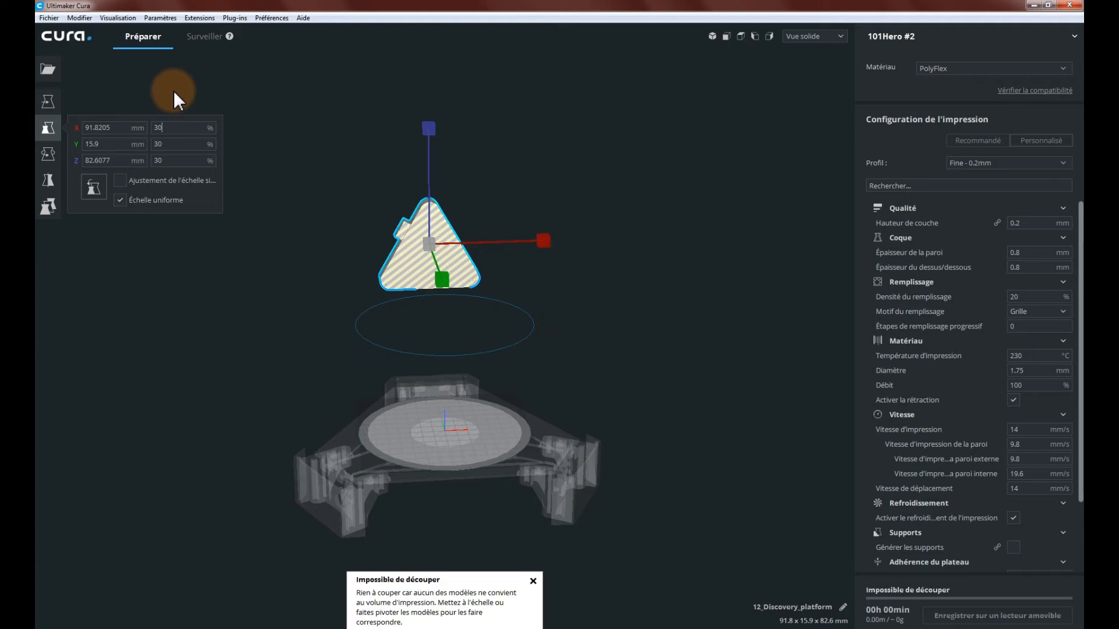
left_click(533, 580)
Set the Discovery platform model's uniform scale to 20 % and centre it on the build plate.
double_click(175, 128)
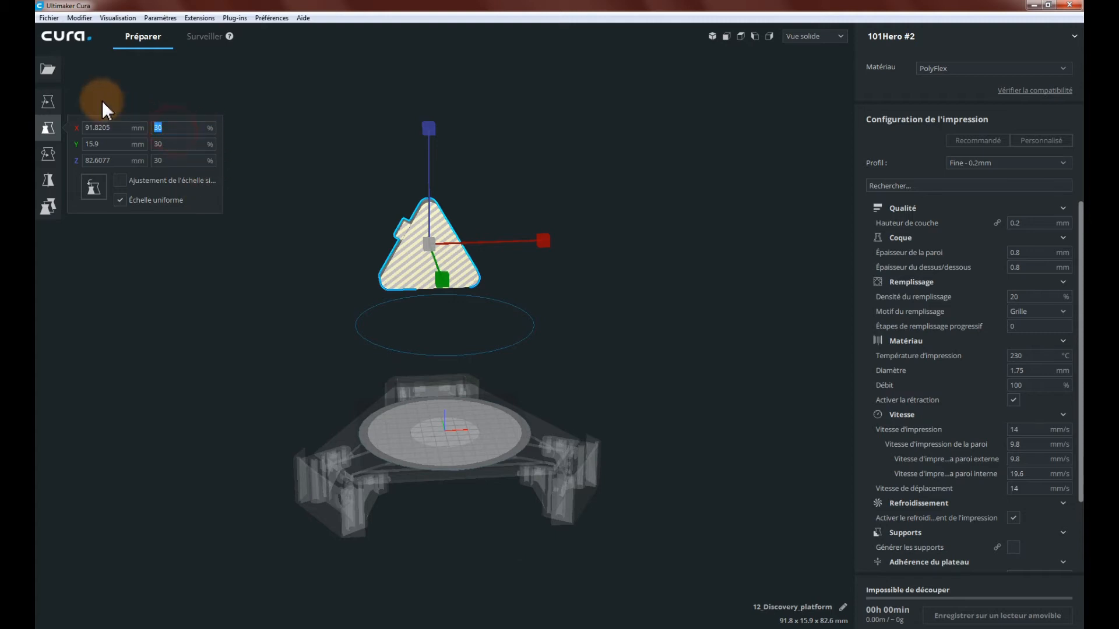
type("20")
key("Return")
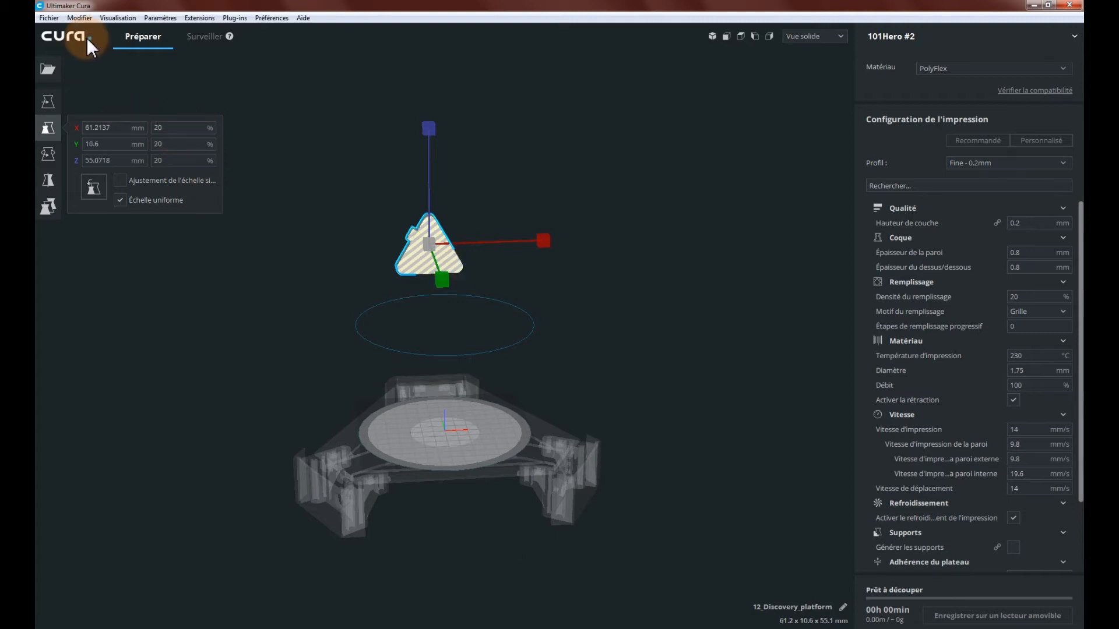
right_click(423, 266)
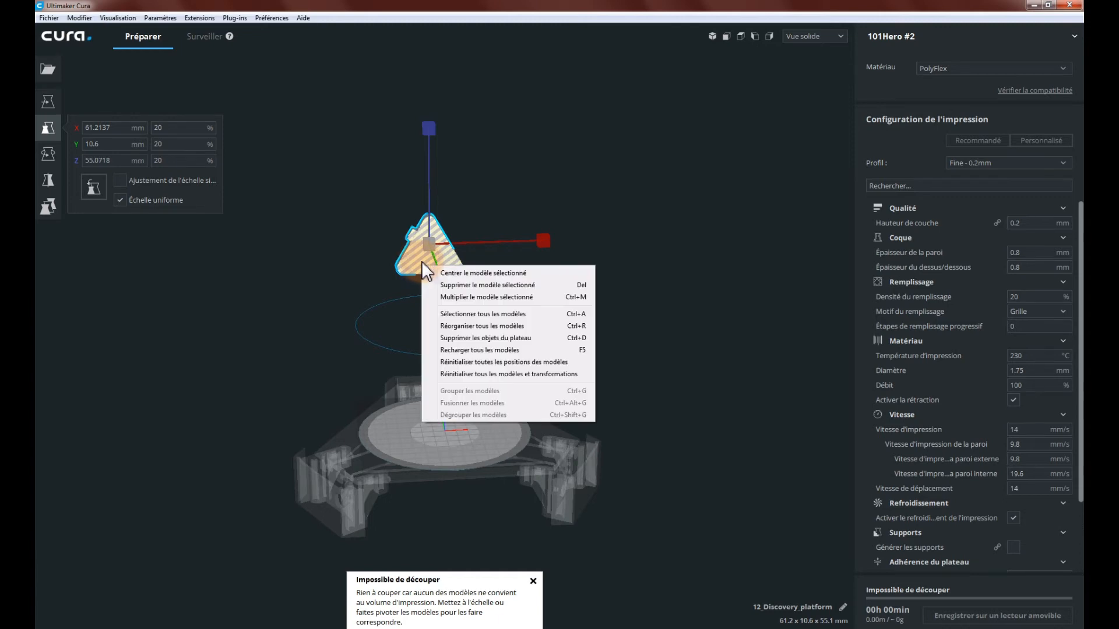
left_click(464, 274)
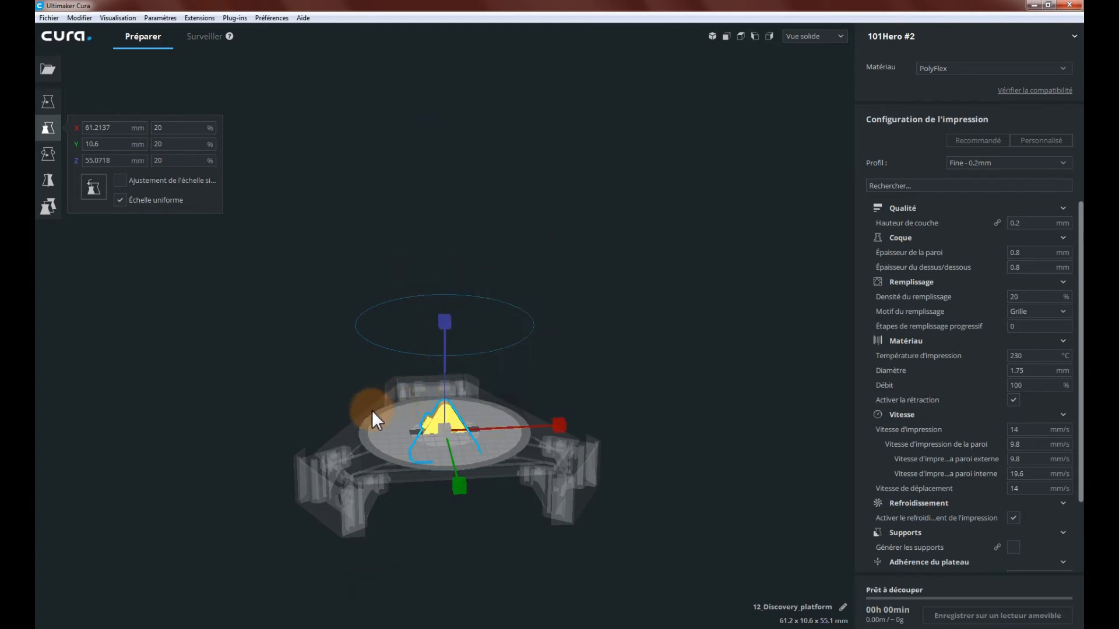
Delete the Discovery platform model from the build plate.
right_click_drag(452, 462, 412, 385)
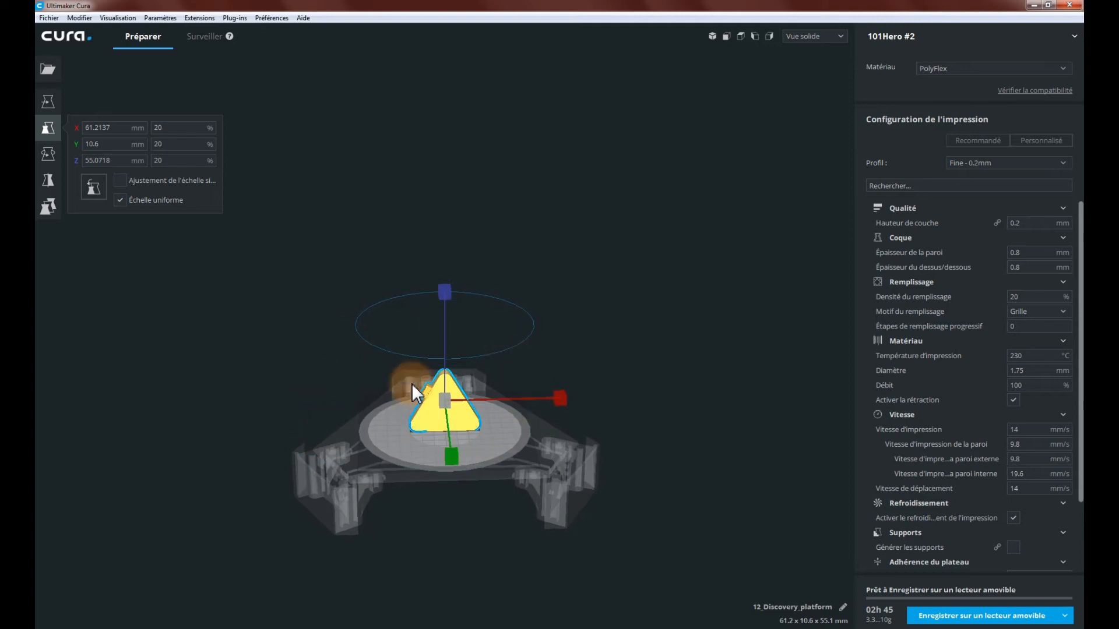
right_click(459, 421)
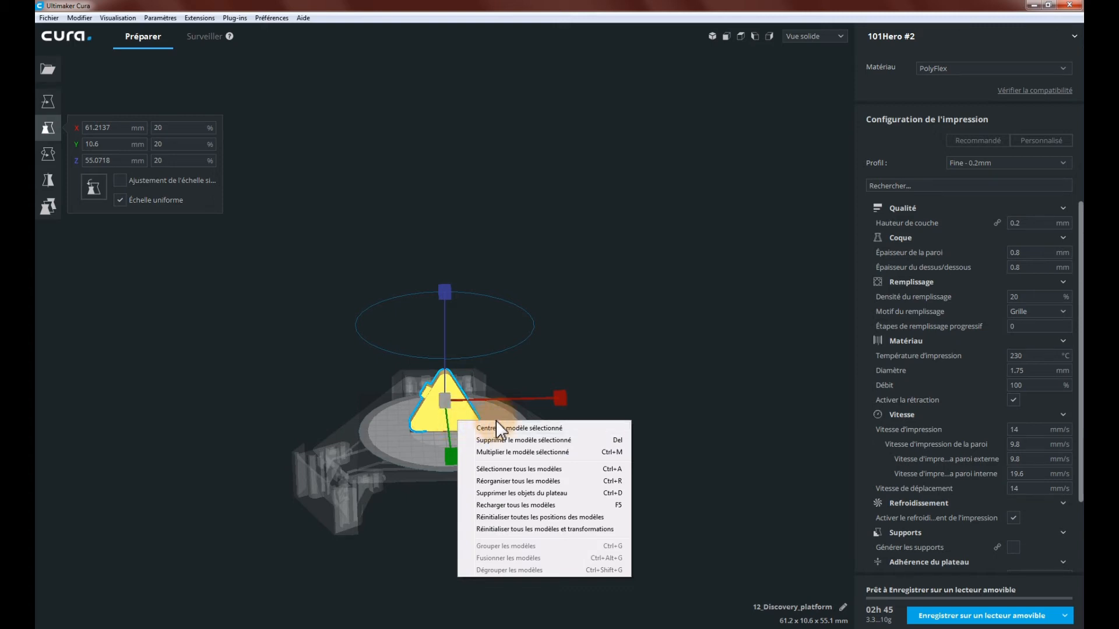
left_click(507, 441)
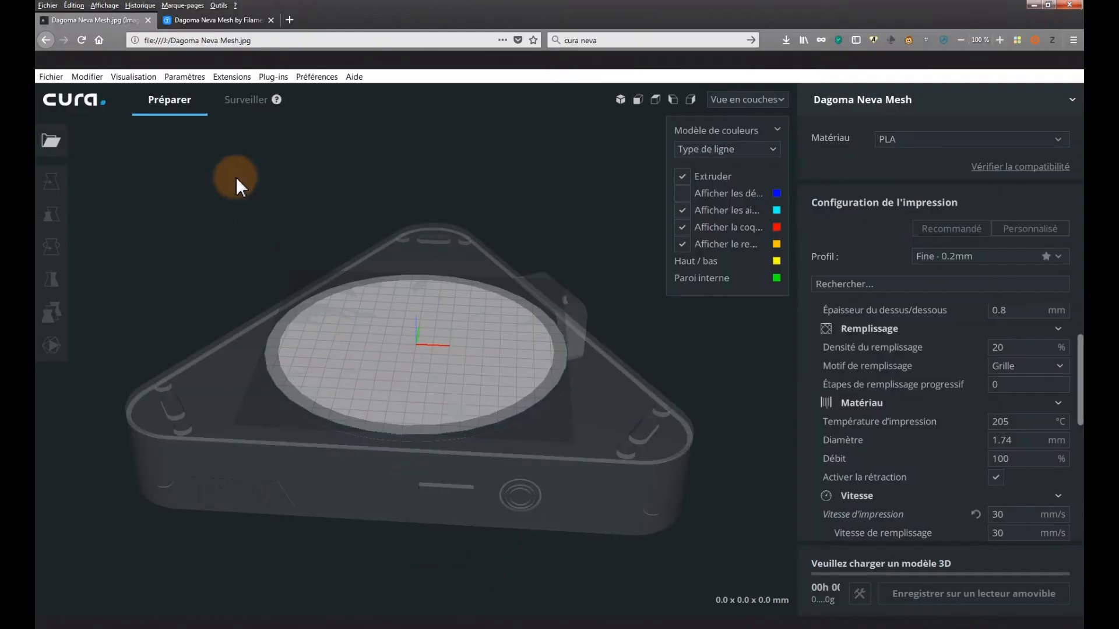
Switch to Firefox and view the Dagoma Neva Mesh page on Thingiverse, with its Dagoma_Neva_Meshe.stl file.
left_click(223, 20)
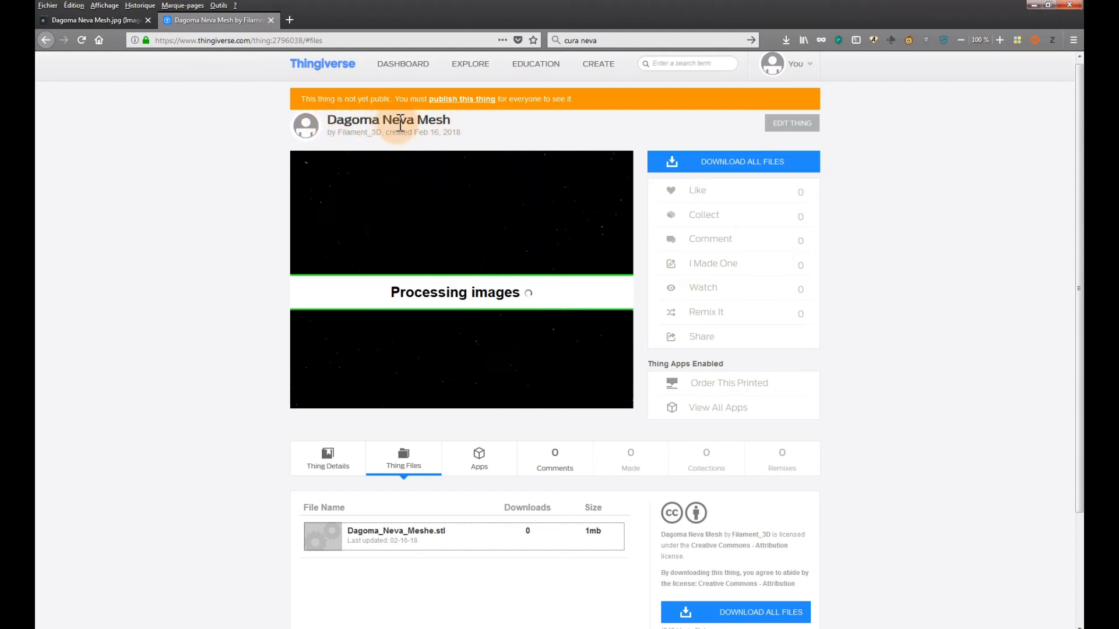
left_click(399, 551)
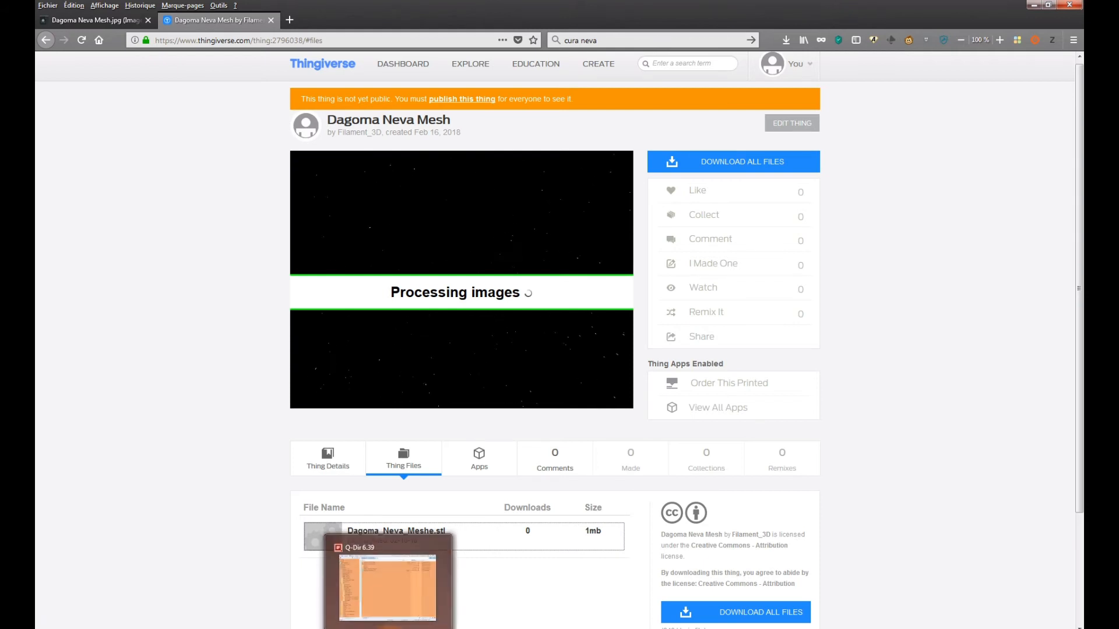
Switch to Windows Explorer and copy Dagoma_Neva_Meshe.stl from the root of the 32go (J:) drive.
left_click(388, 627)
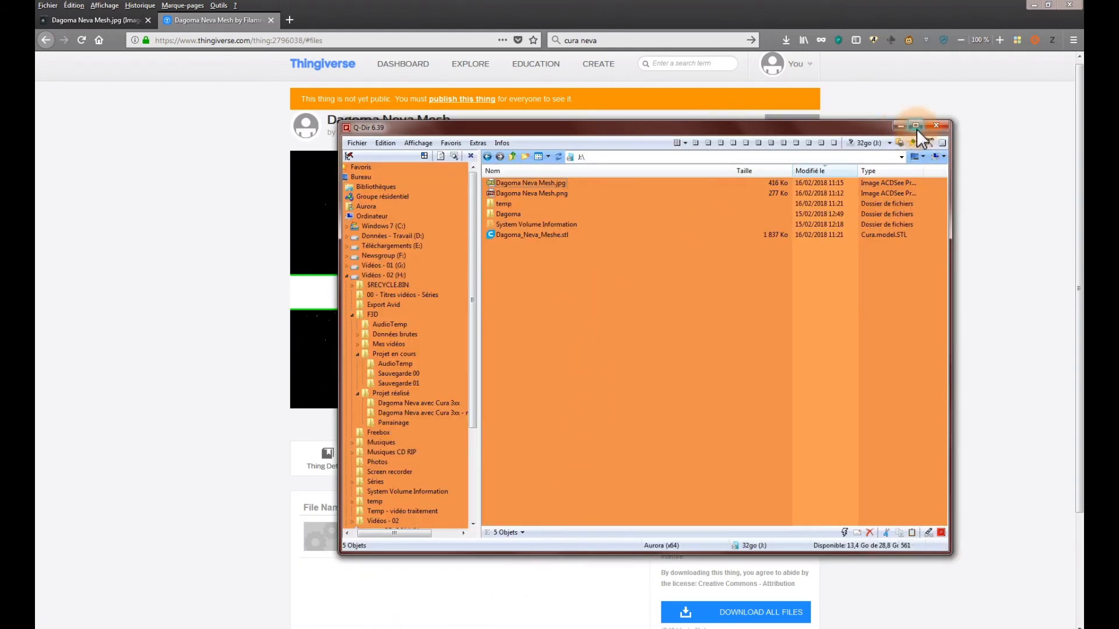
left_click(937, 127)
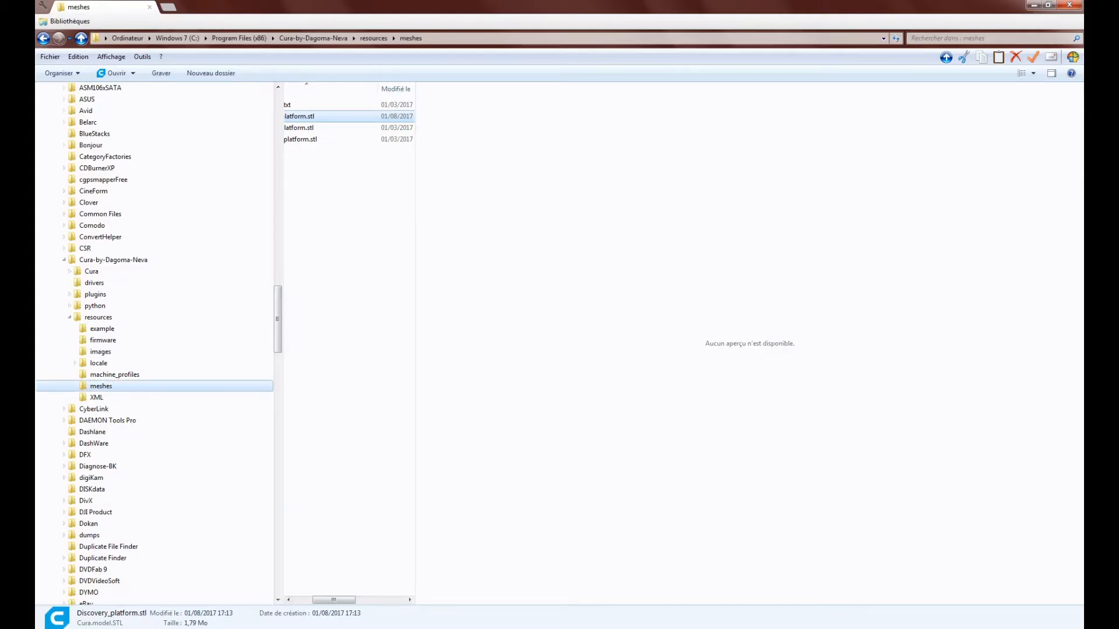
left_click(321, 367)
left_click_drag(281, 326, 264, 578)
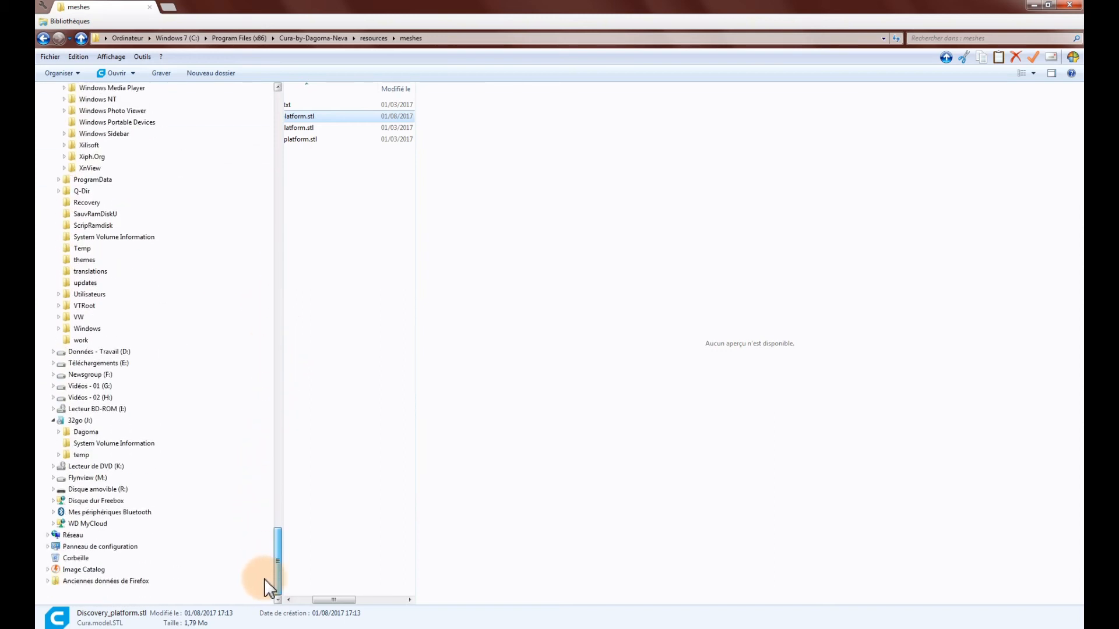
left_click(109, 424)
left_click(106, 418)
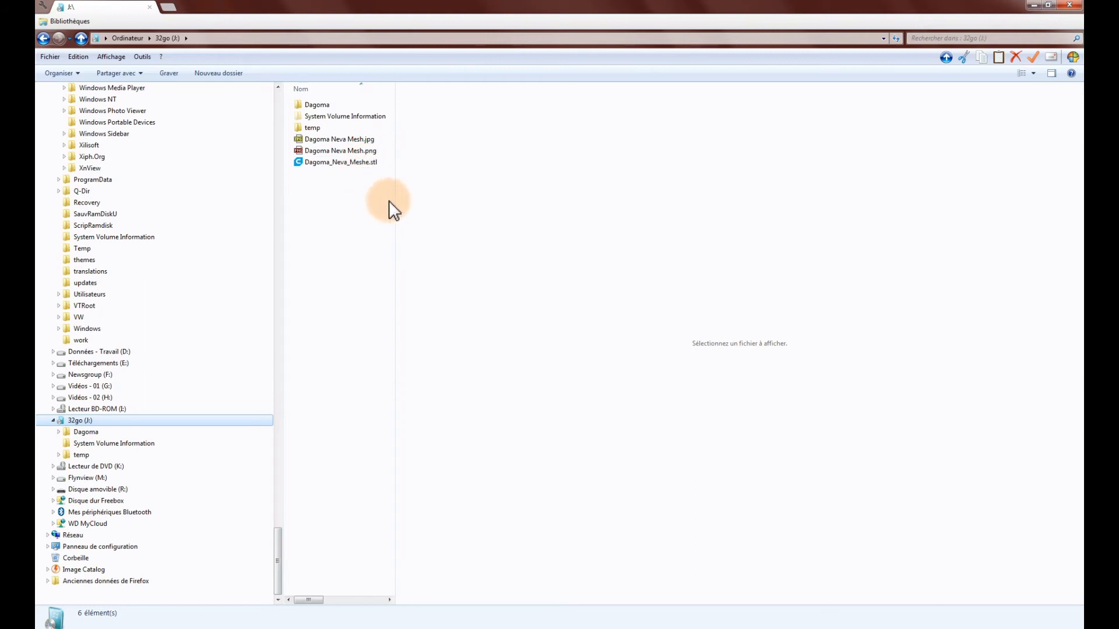
left_click(359, 166)
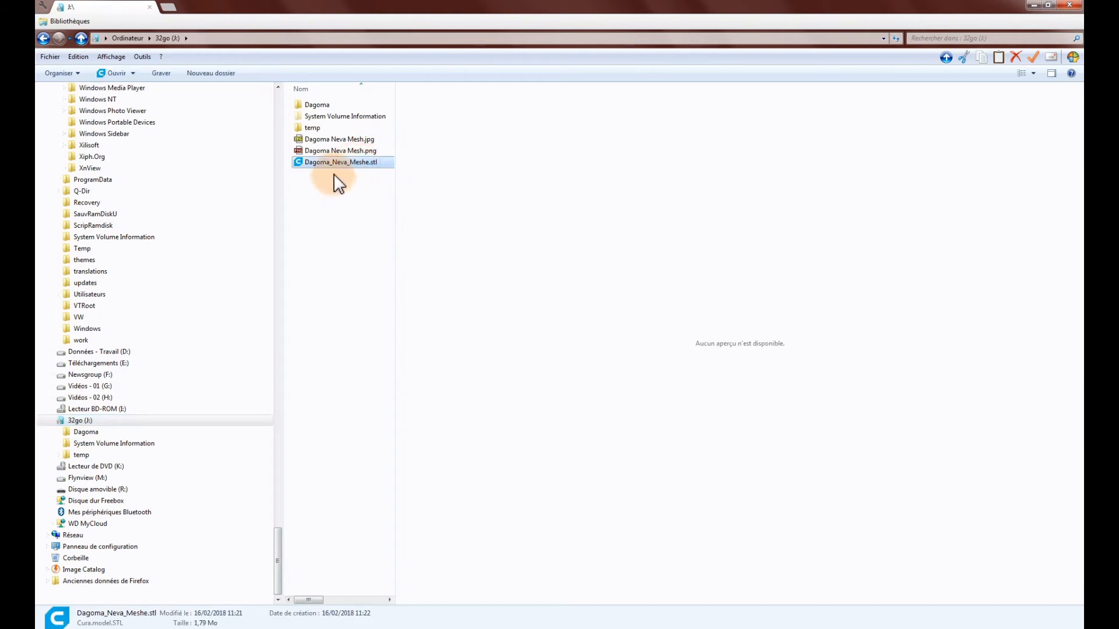
right_click(337, 165)
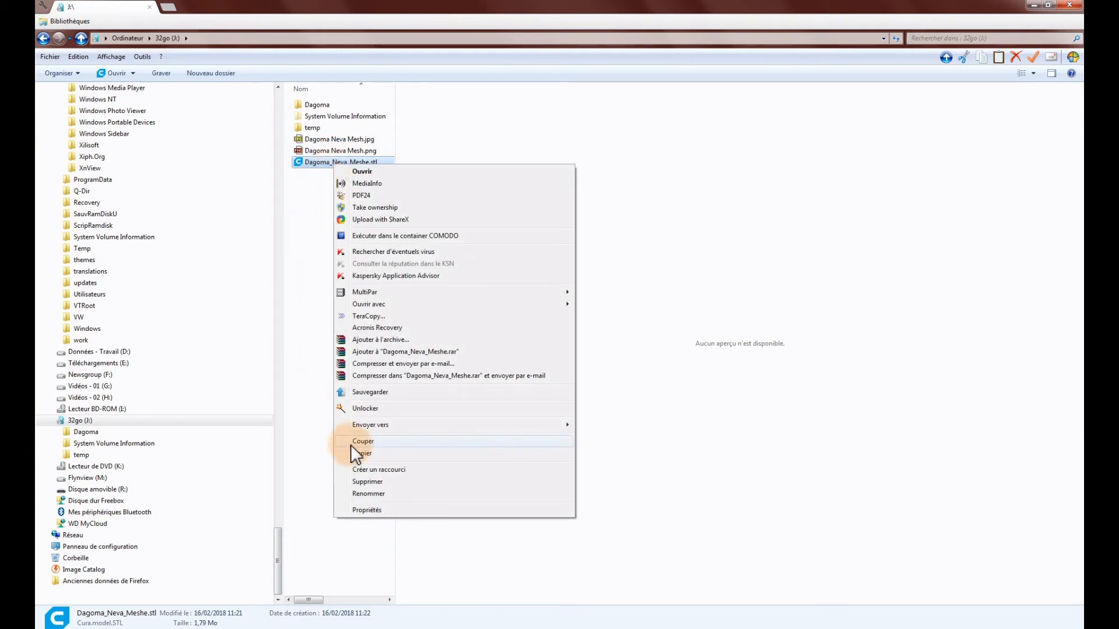
left_click(362, 453)
Paste Dagoma_Neva_Meshe.stl into the folder C:\Program Files\Ultimaker Cura 3.2\resources\meshes.
left_click_drag(277, 548, 260, 144)
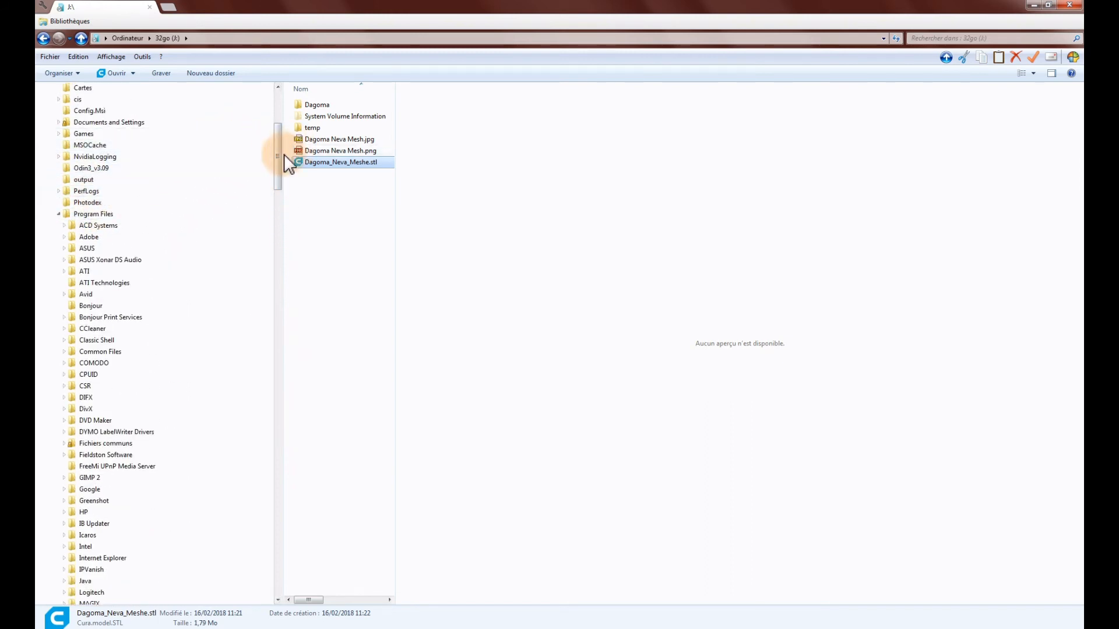
left_click_drag(275, 180, 267, 275)
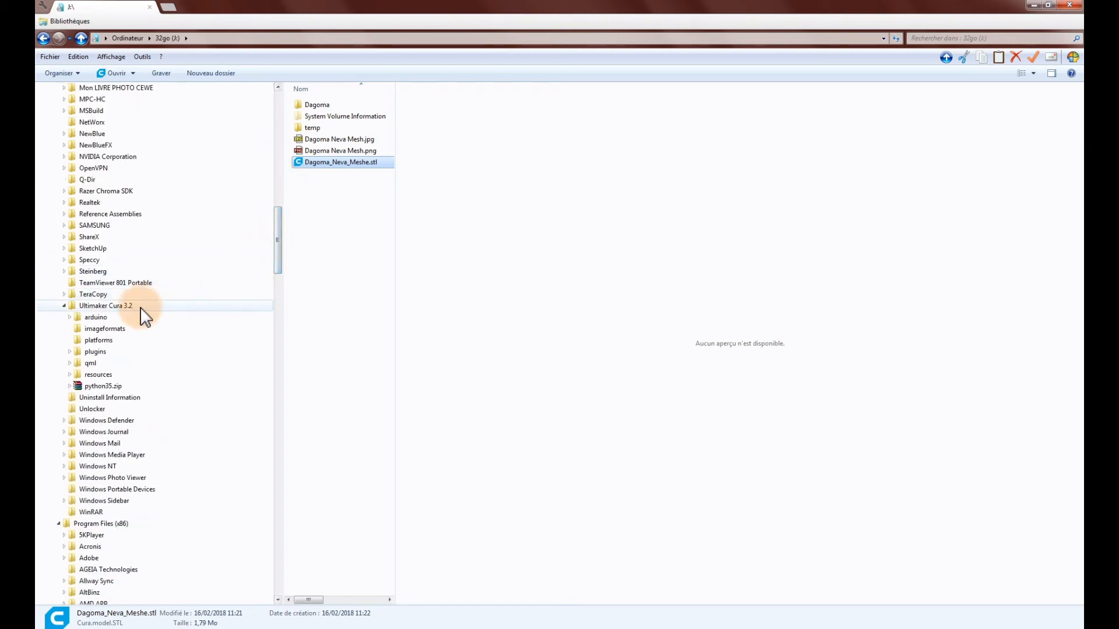
left_click(70, 375)
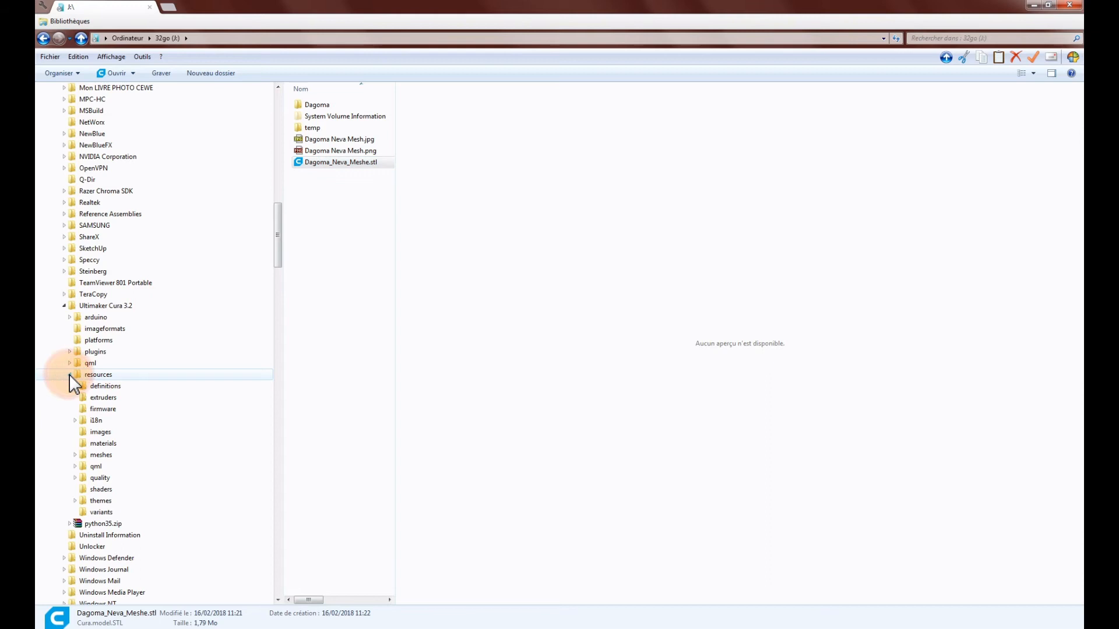
left_click(97, 455)
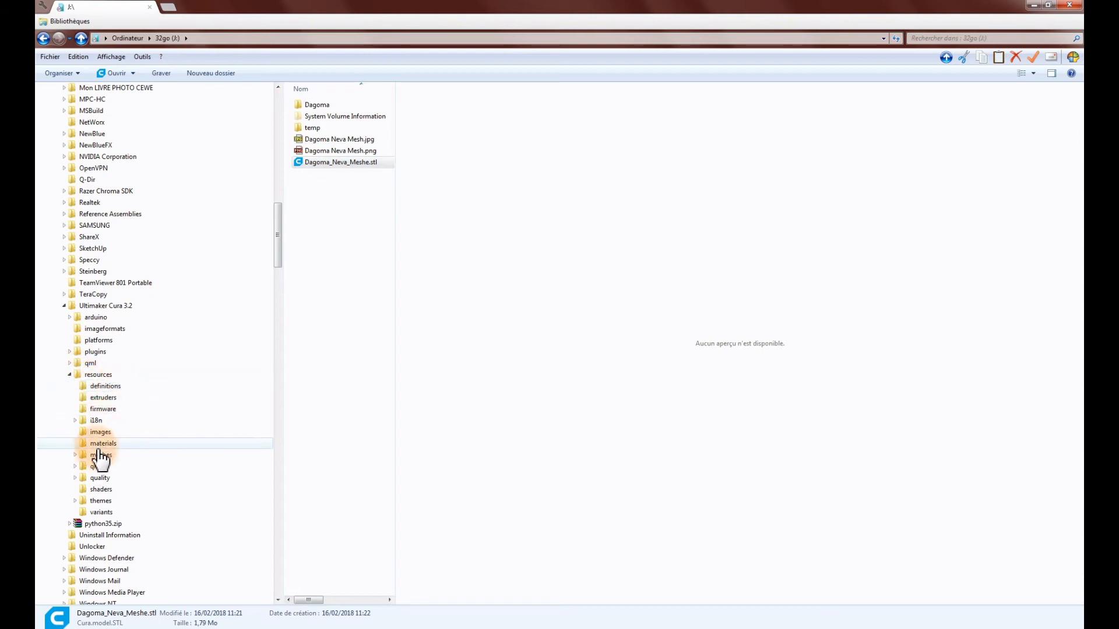
left_click(337, 150)
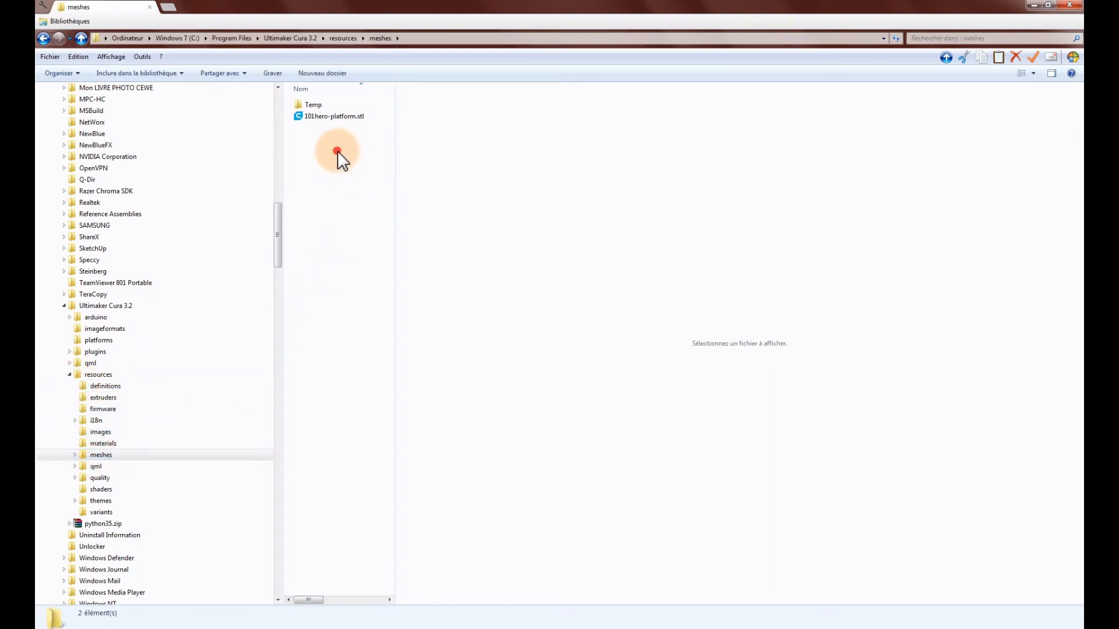
right_click(318, 150)
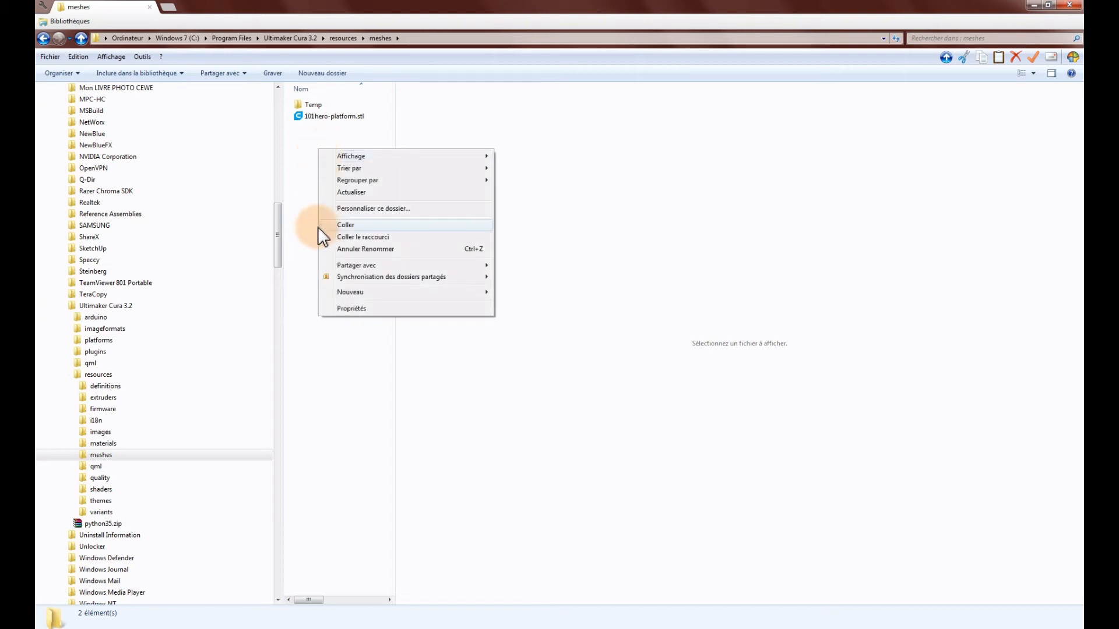
left_click(348, 227)
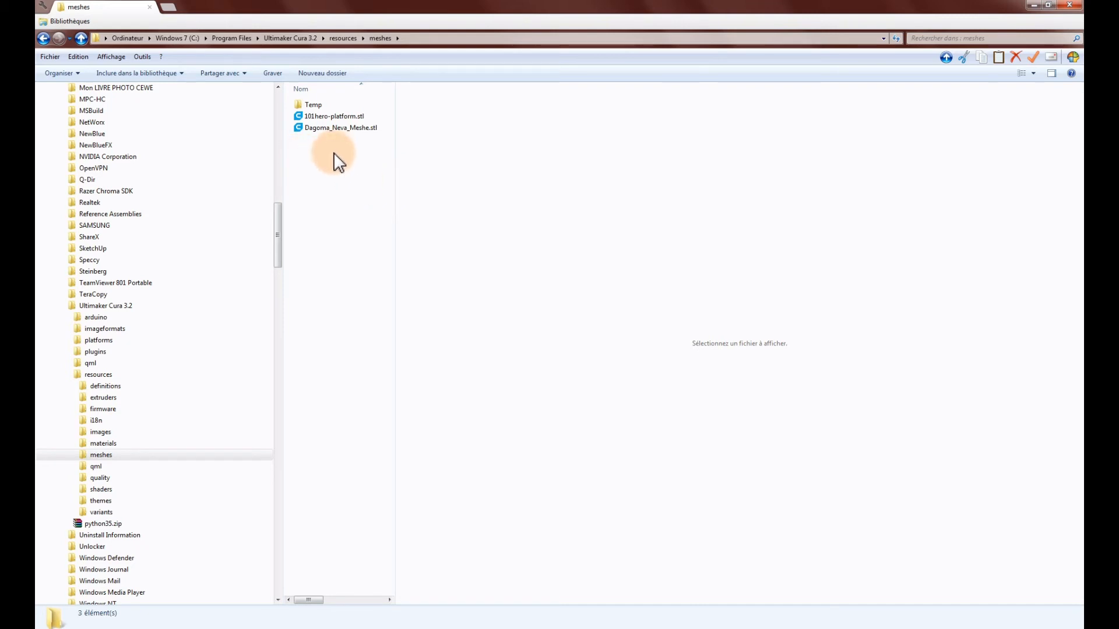
Copy the file name 101hero-platform without its extension, and delete 101hero-platform.stl from the meshes folder.
left_click(331, 116)
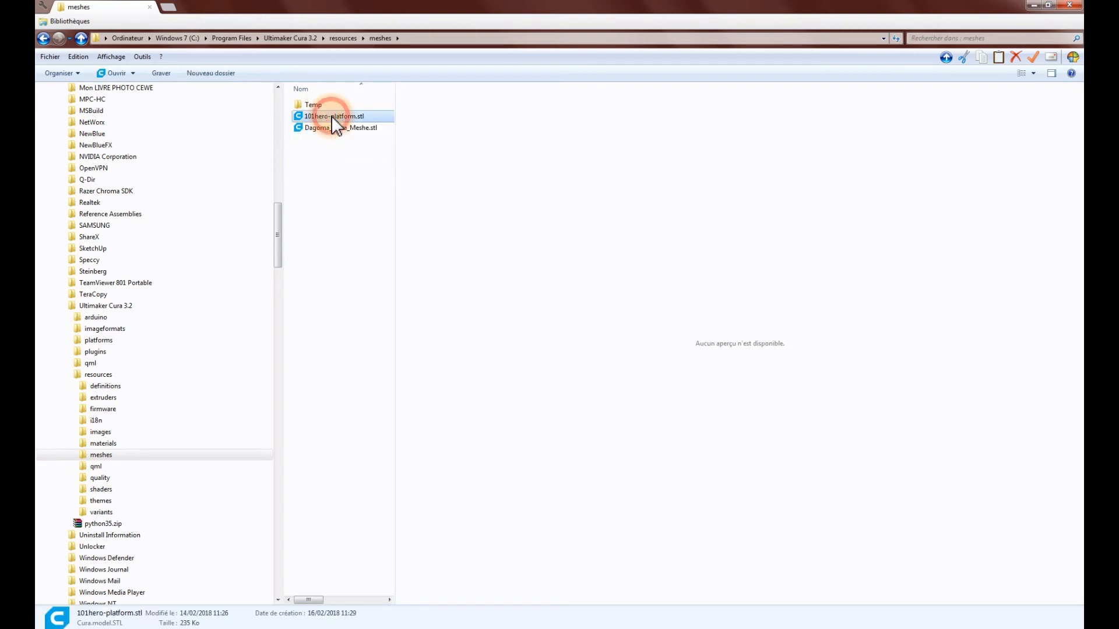
left_click(331, 115)
key("ctrl+c")
right_click(331, 118)
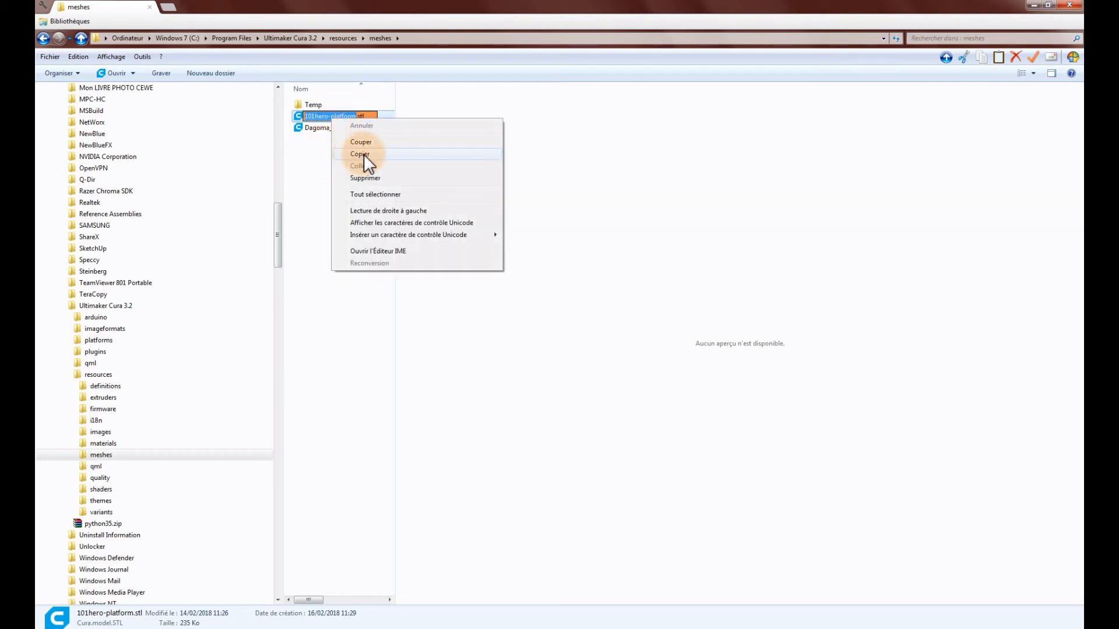
left_click(364, 154)
left_click(335, 146)
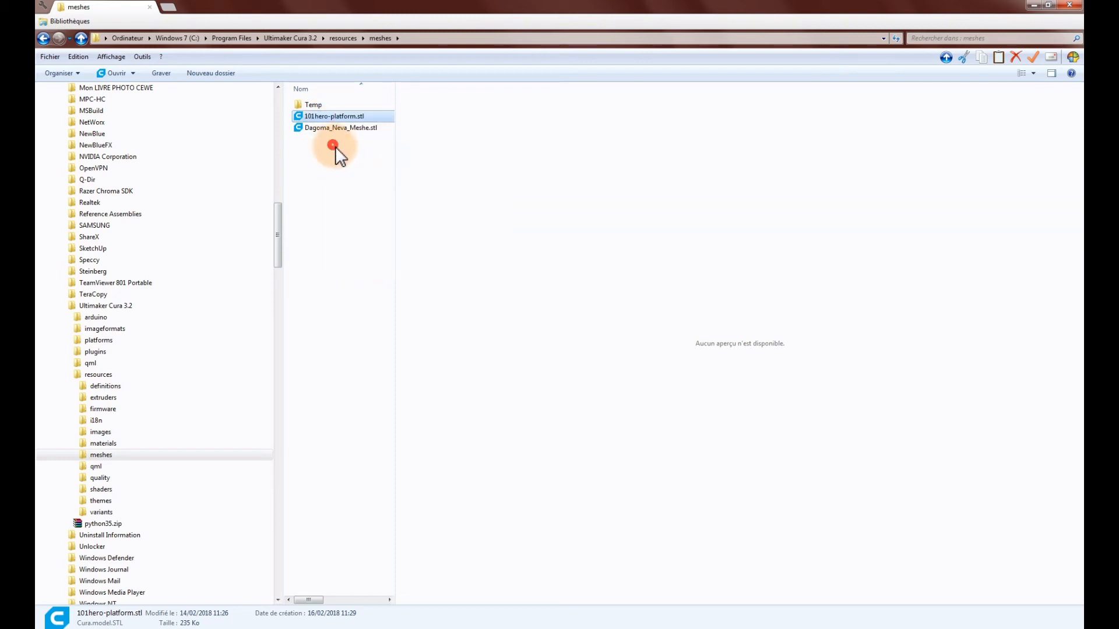
right_click(340, 117)
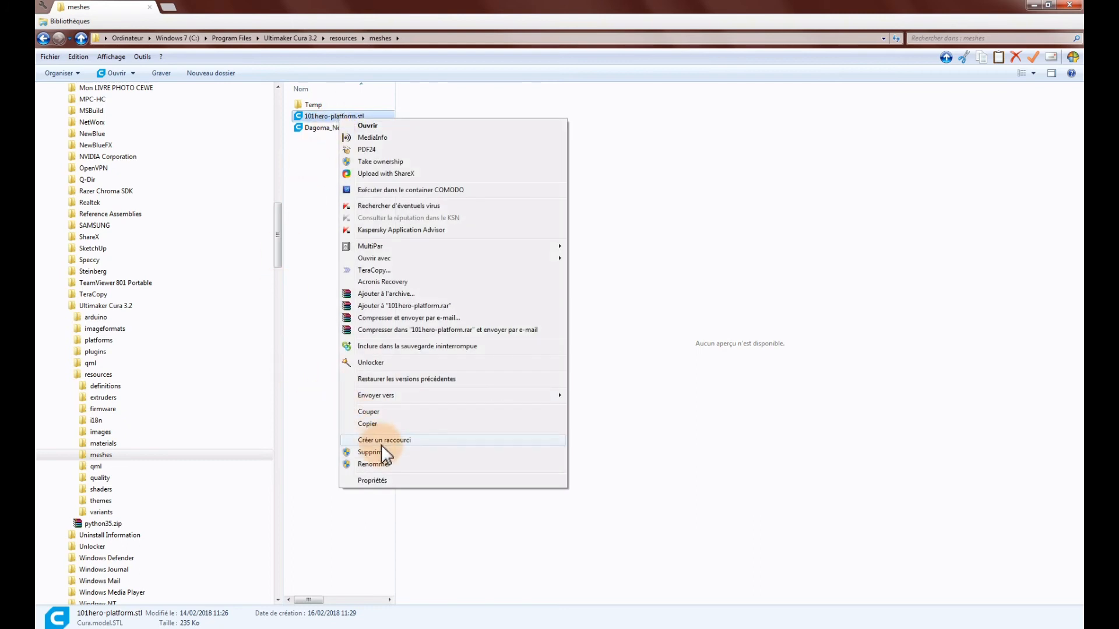
left_click(380, 452)
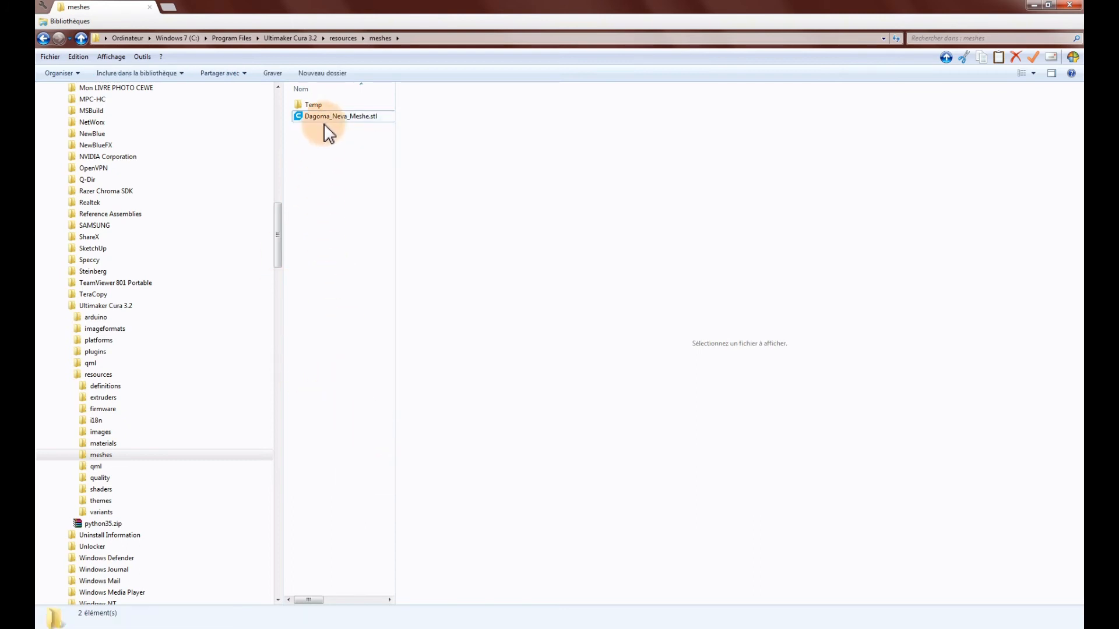
Rename Dagoma_Neva_Meshe.stl as 101hero-platform.stl, granting the administrator permission for the change.
left_click(334, 119)
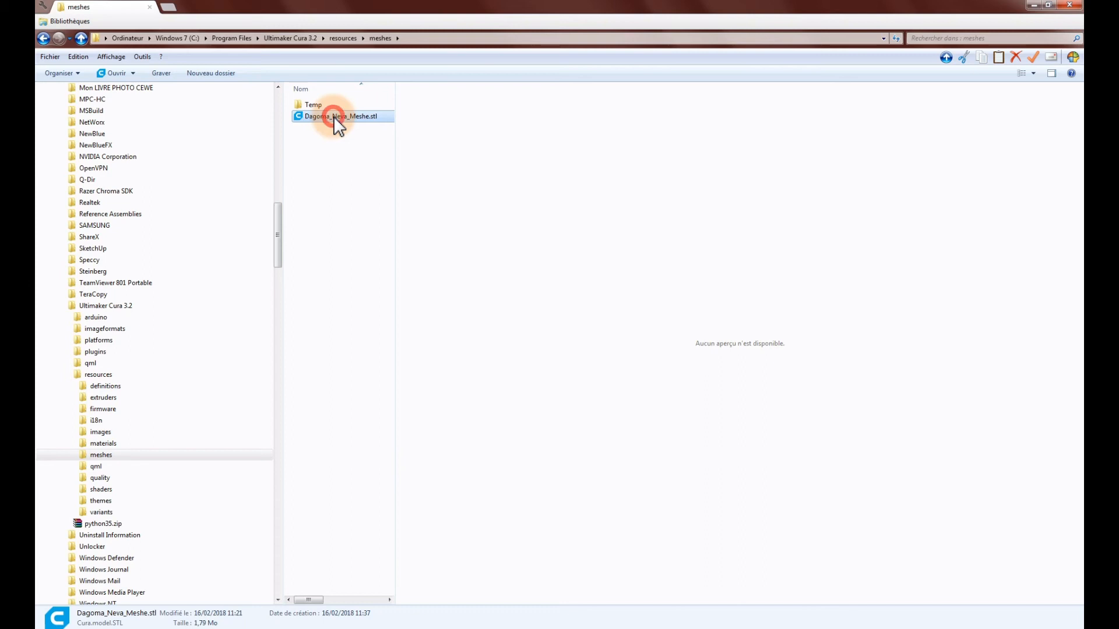
left_click(334, 116)
right_click(333, 116)
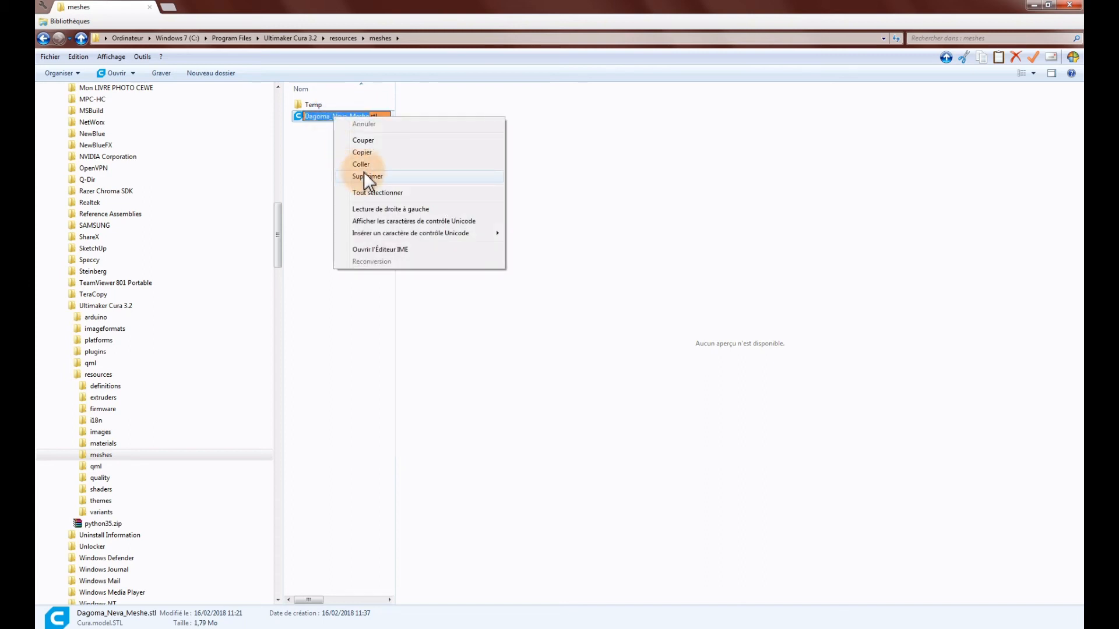
left_click(366, 164)
left_click(344, 169)
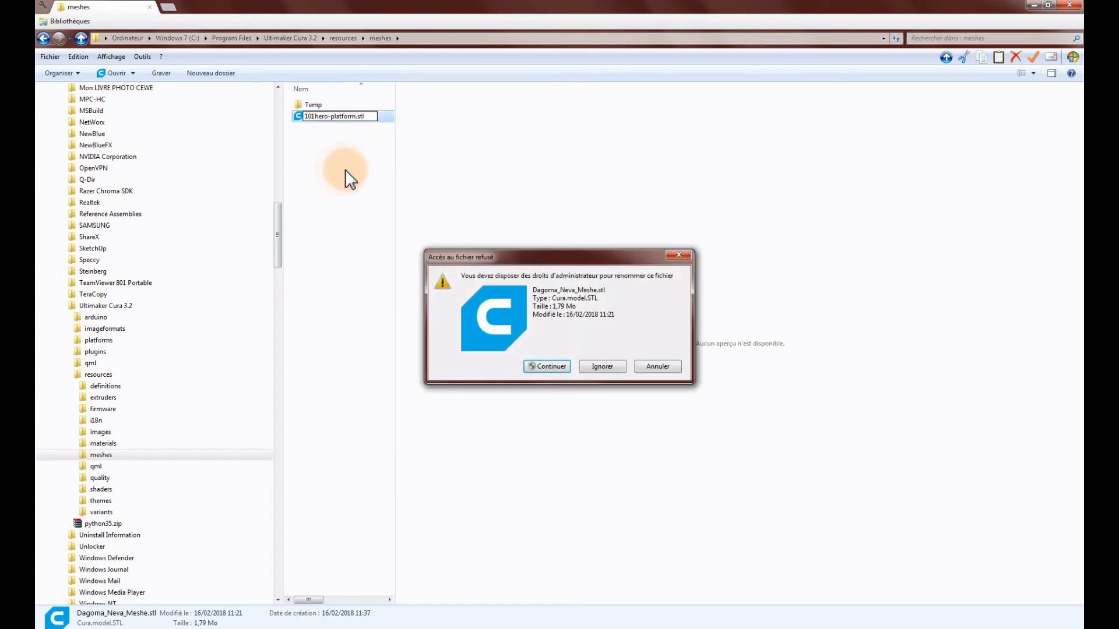
left_click(548, 366)
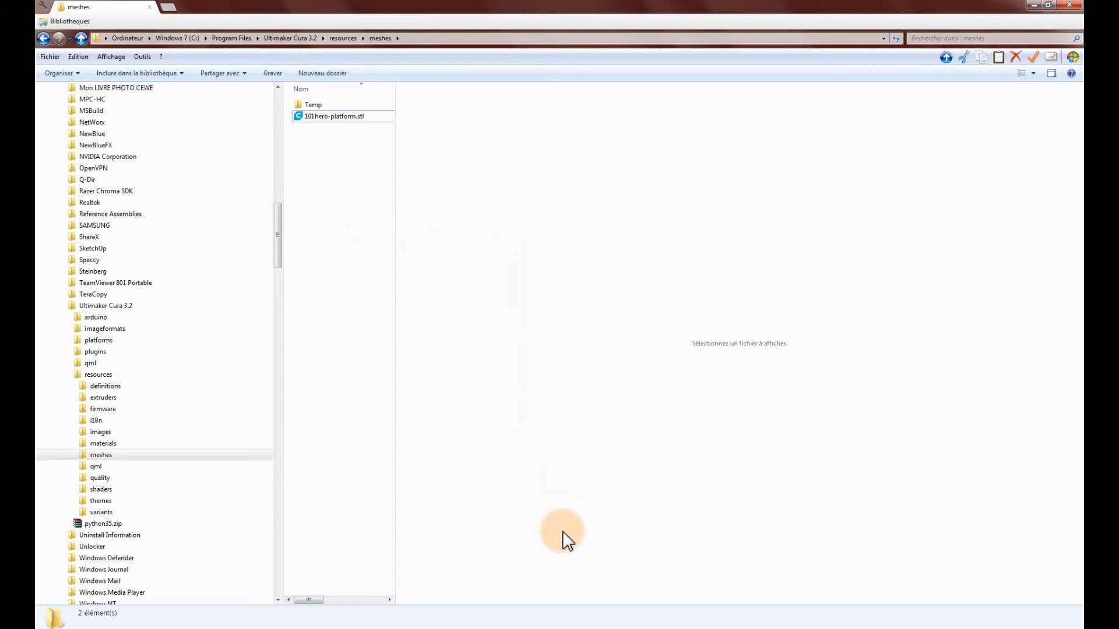
Switch to Ultimaker Cura, close it and relaunch it to load the replaced platform mesh.
left_click(562, 627)
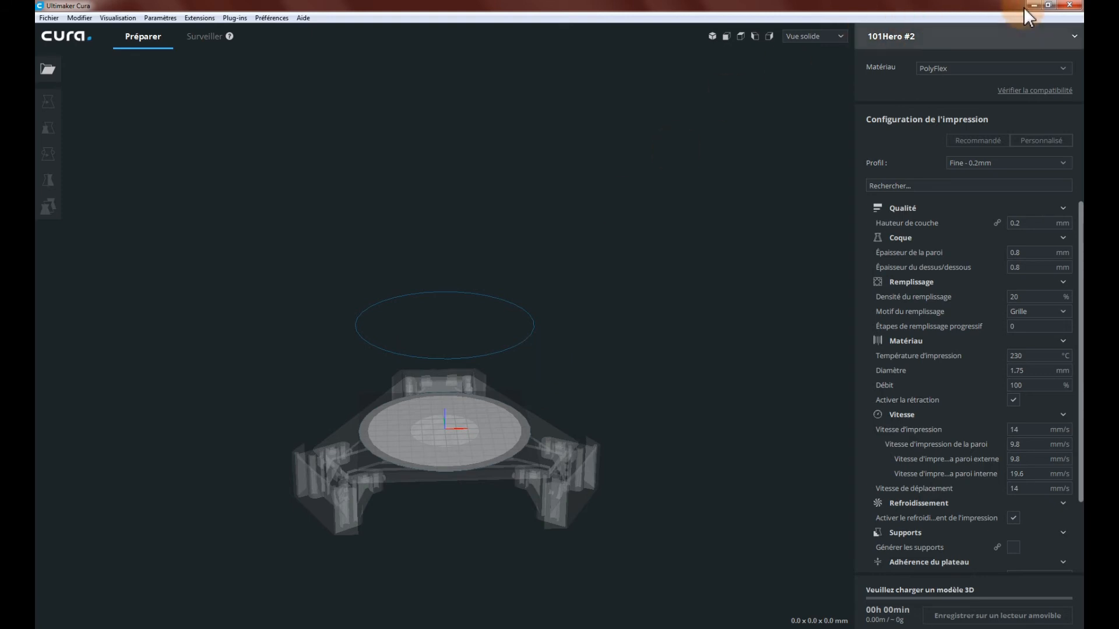
left_click(1071, 6)
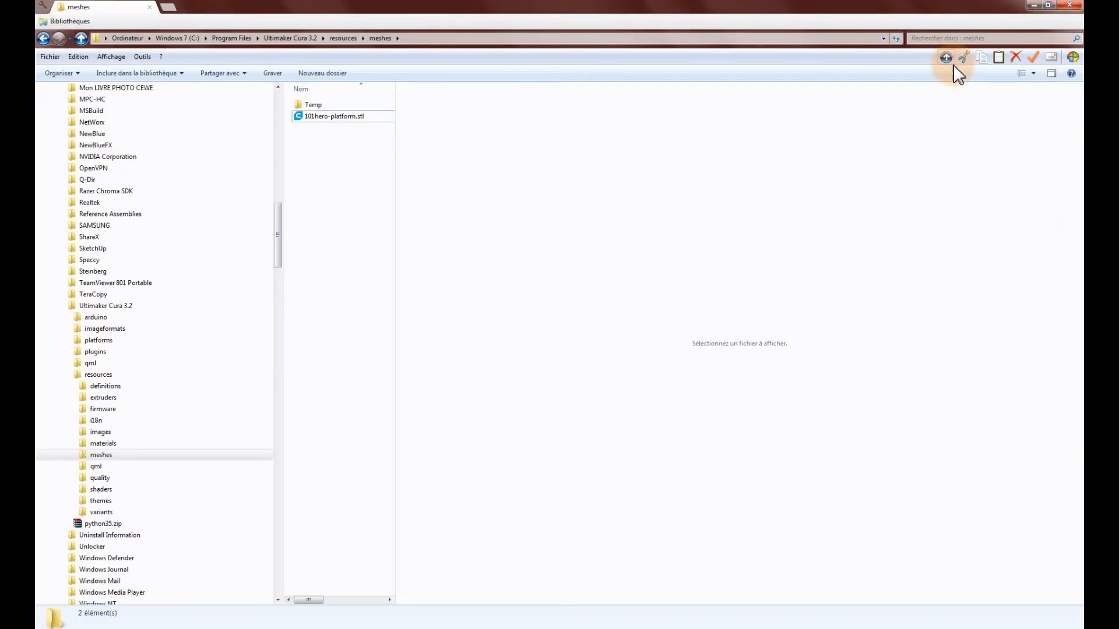
key("alt+space")
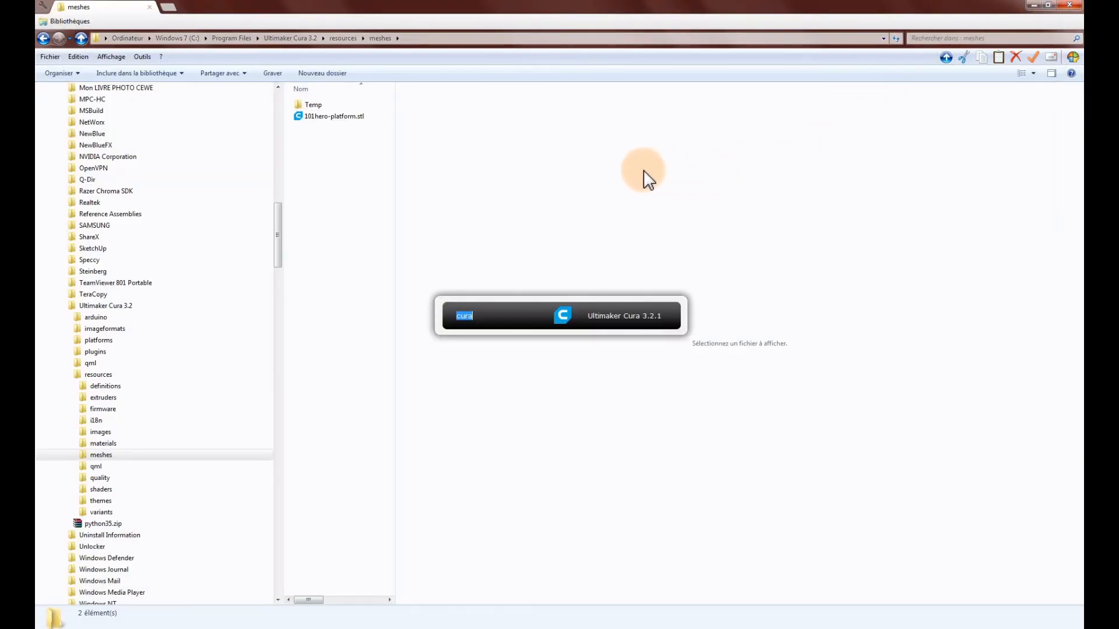
key("Return")
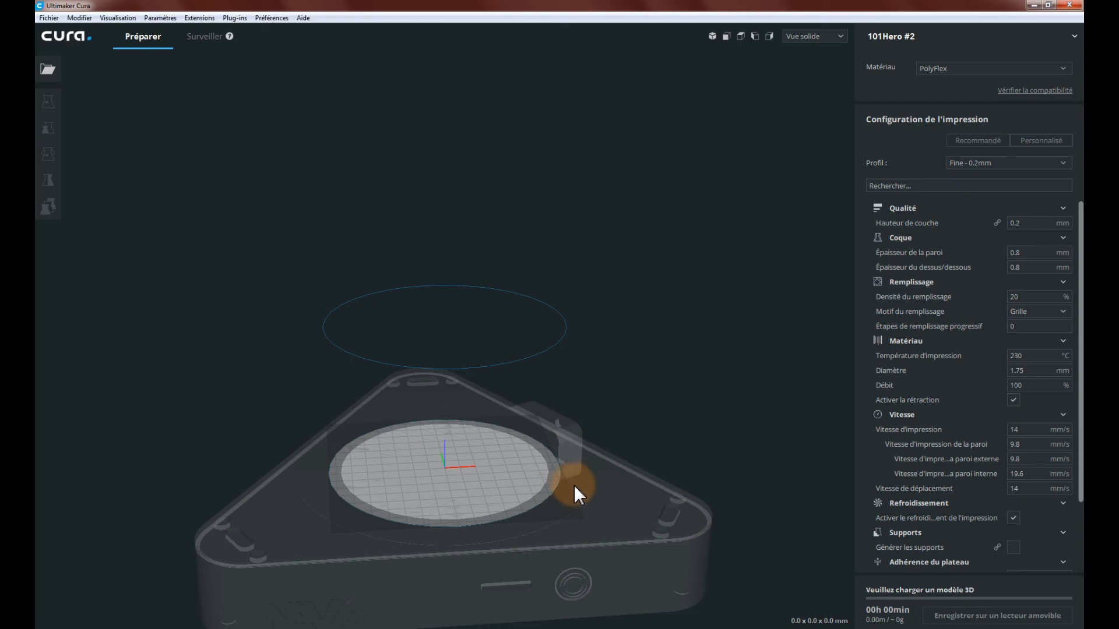
scroll(505, 481, "down", 2)
scroll(597, 425, "down", 4)
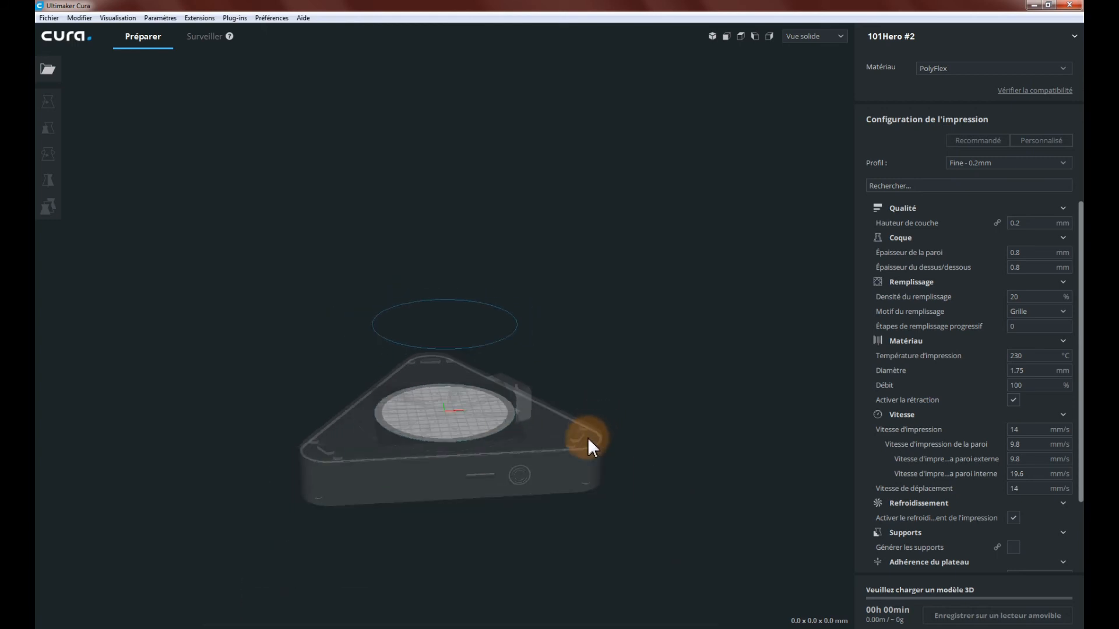
scroll(582, 425, "up", 2)
scroll(568, 429, "up", 2)
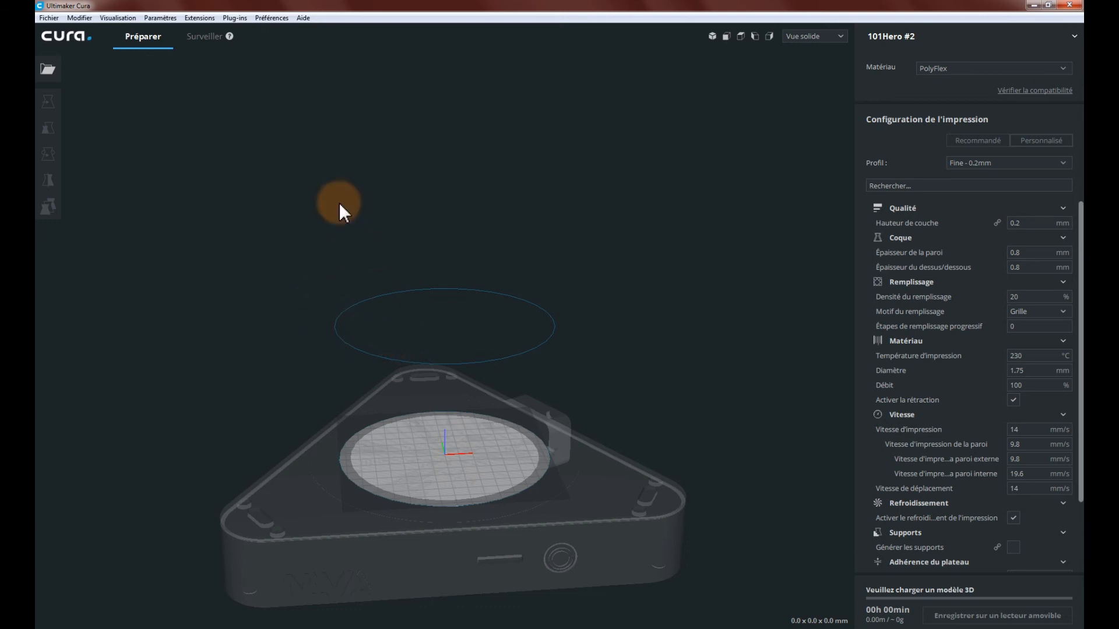
In the 101Hero #2 machine settings, set the build volume to 180 mm width, 180 mm depth and 200 mm height.
left_click(165, 18)
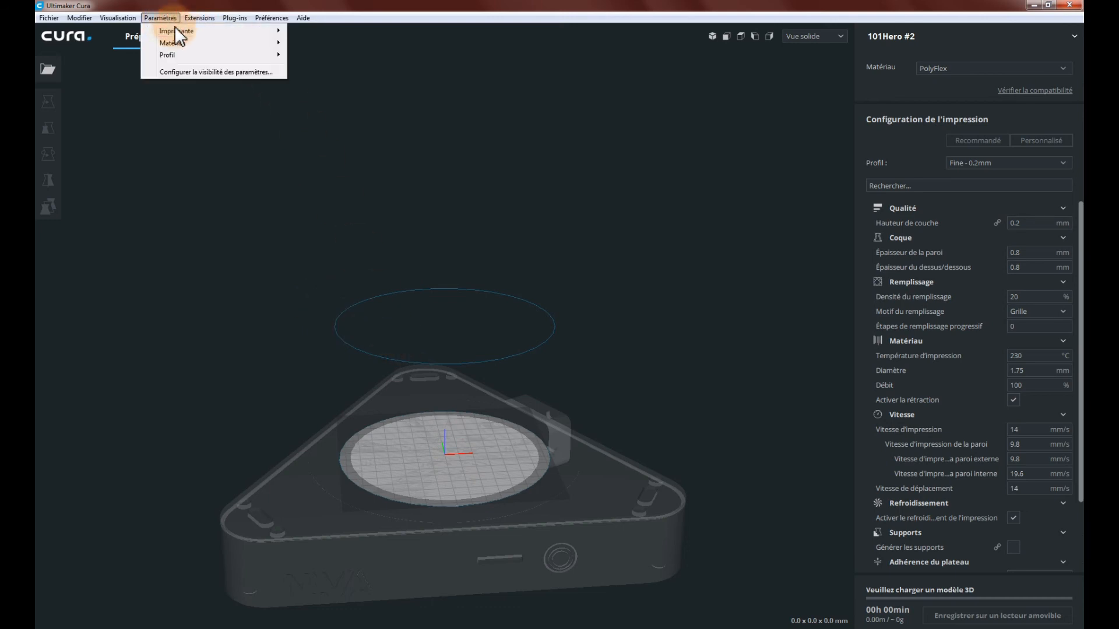
mouse_move(183, 35)
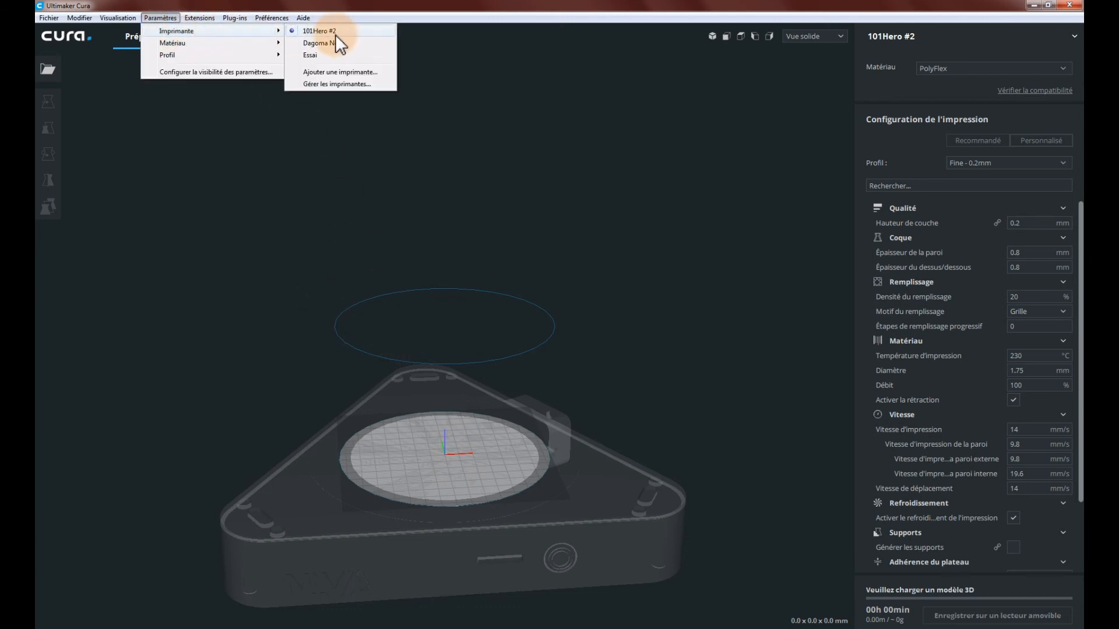
left_click(331, 84)
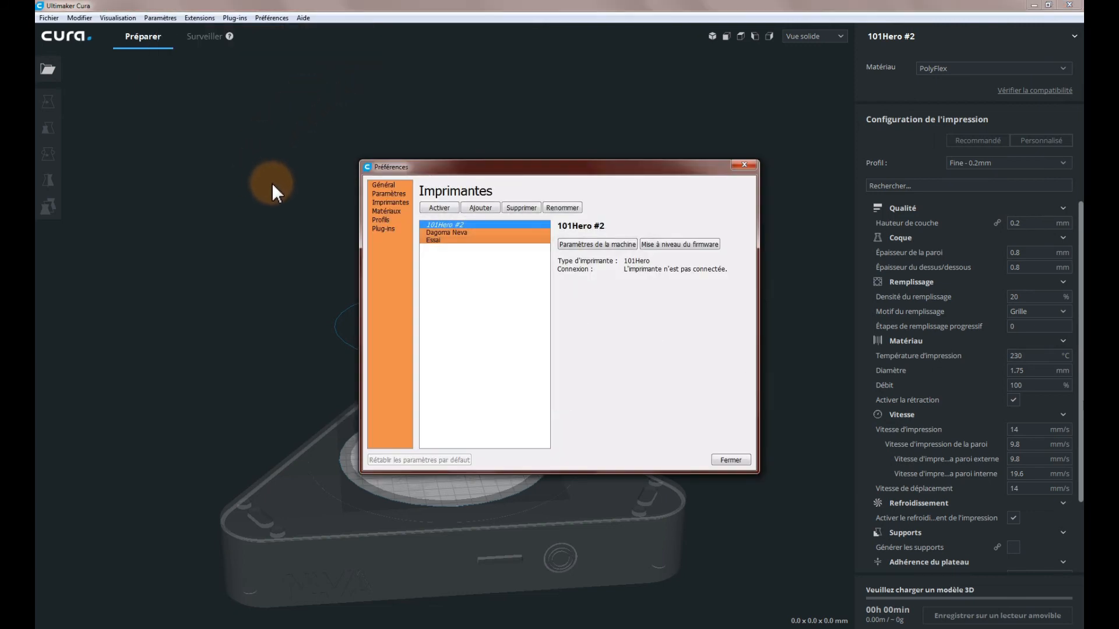
left_click(610, 246)
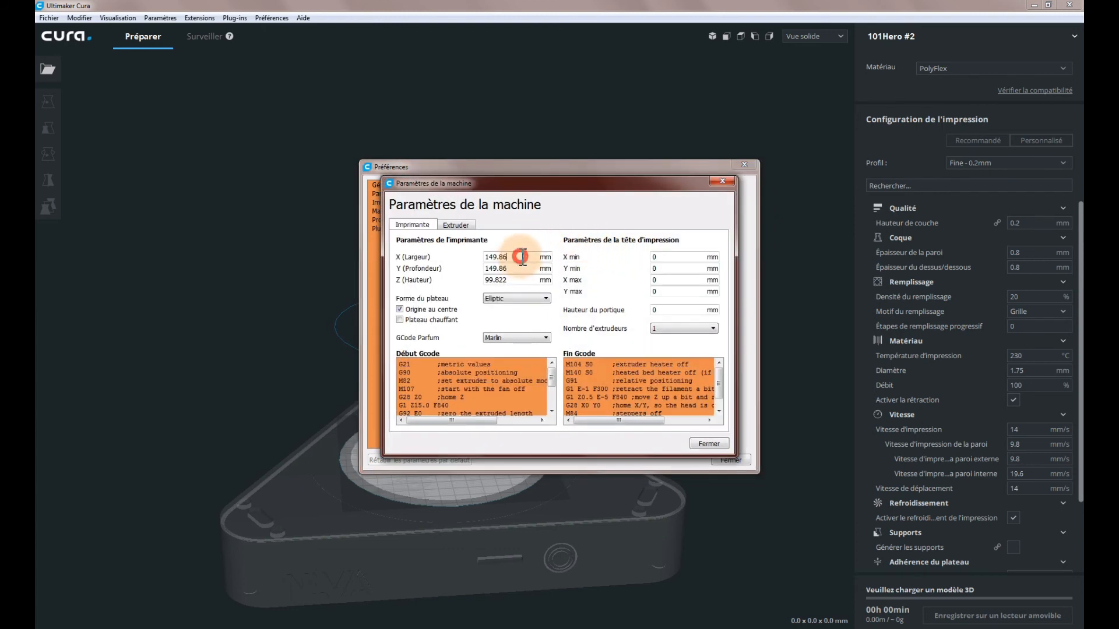
left_click_drag(523, 256, 388, 251)
type("180")
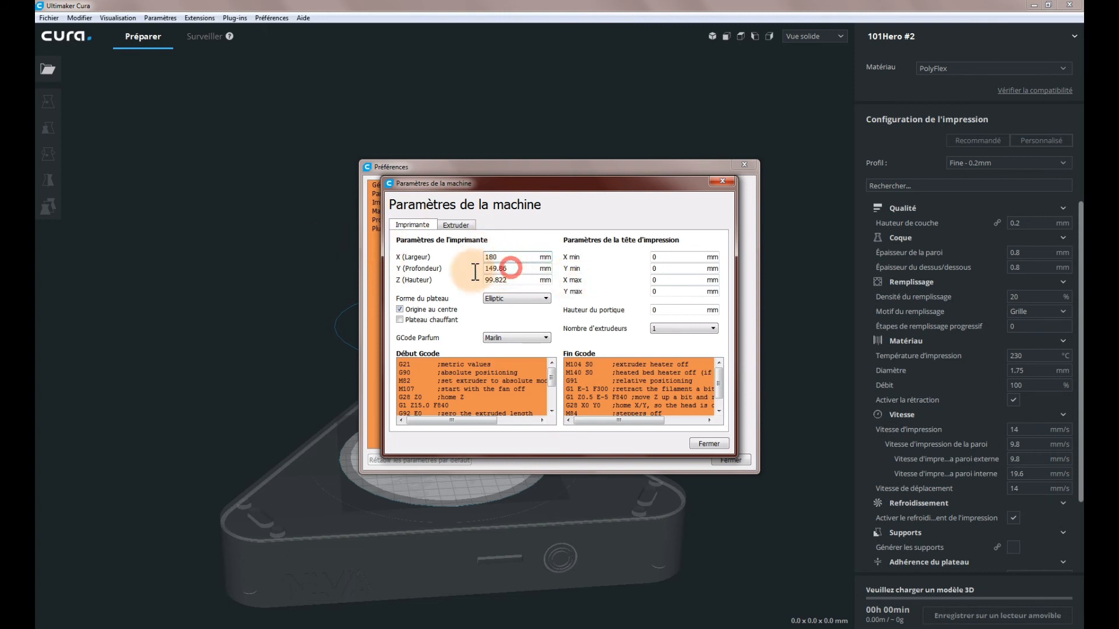
left_click_drag(523, 269, 426, 271)
type("180")
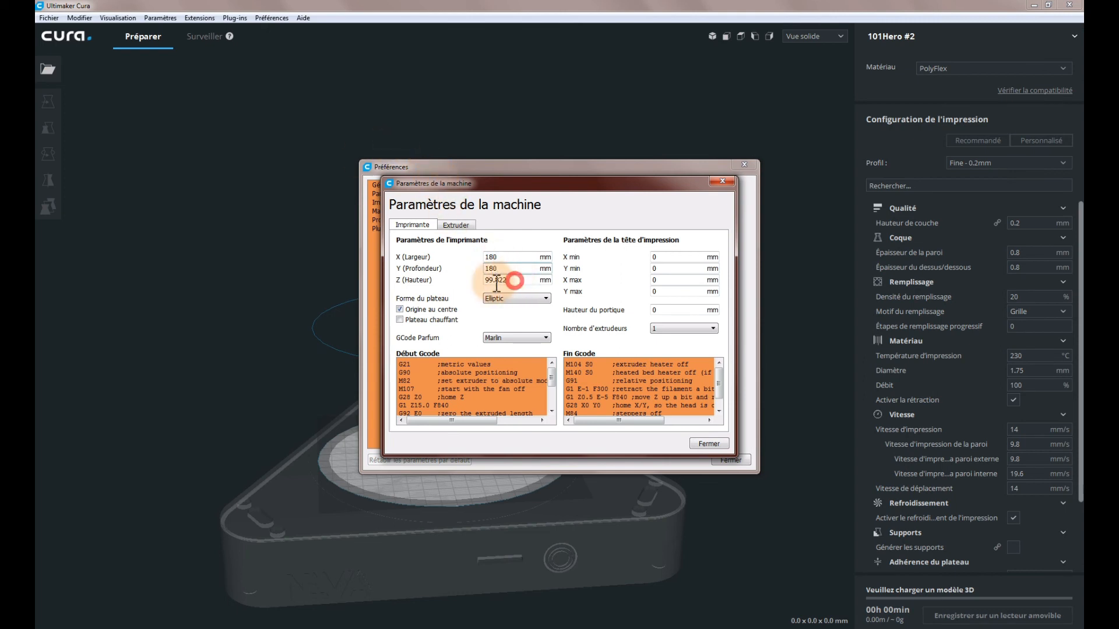
left_click_drag(524, 280, 475, 282)
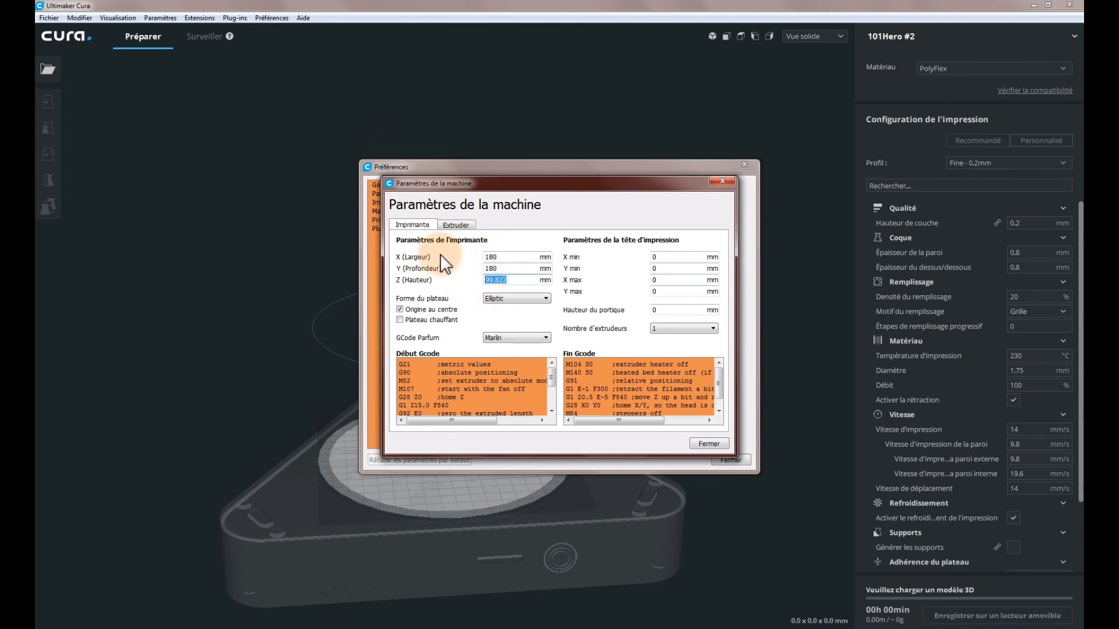
type("200")
Set the print head's X min, Y min, X max and Y max to 50 mm and the gantry height to 20000 mm.
double_click(662, 257)
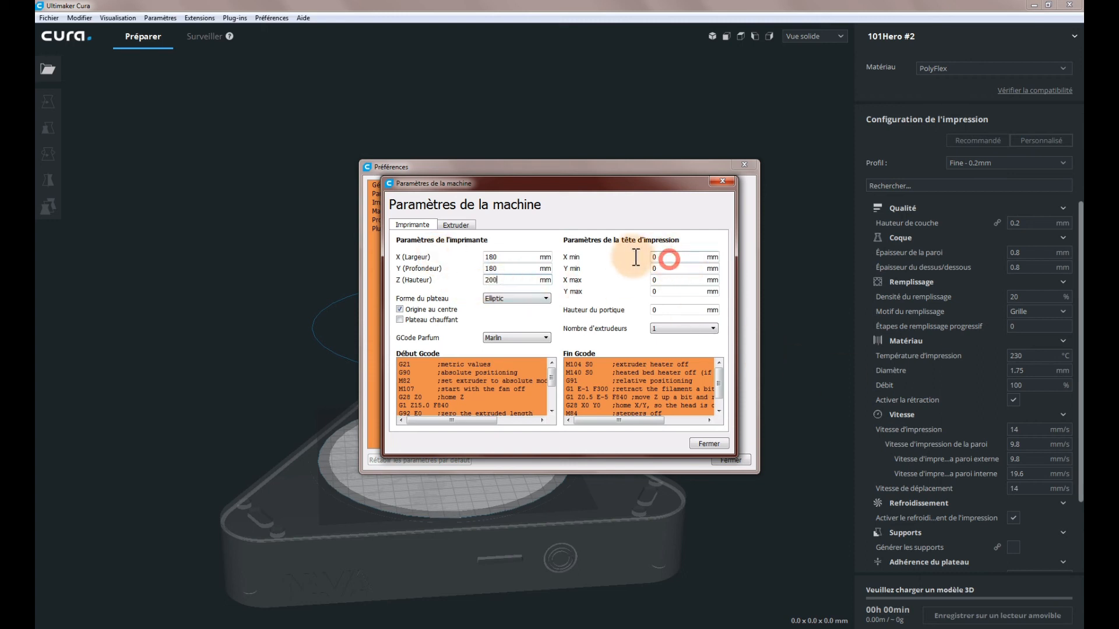
type("5")
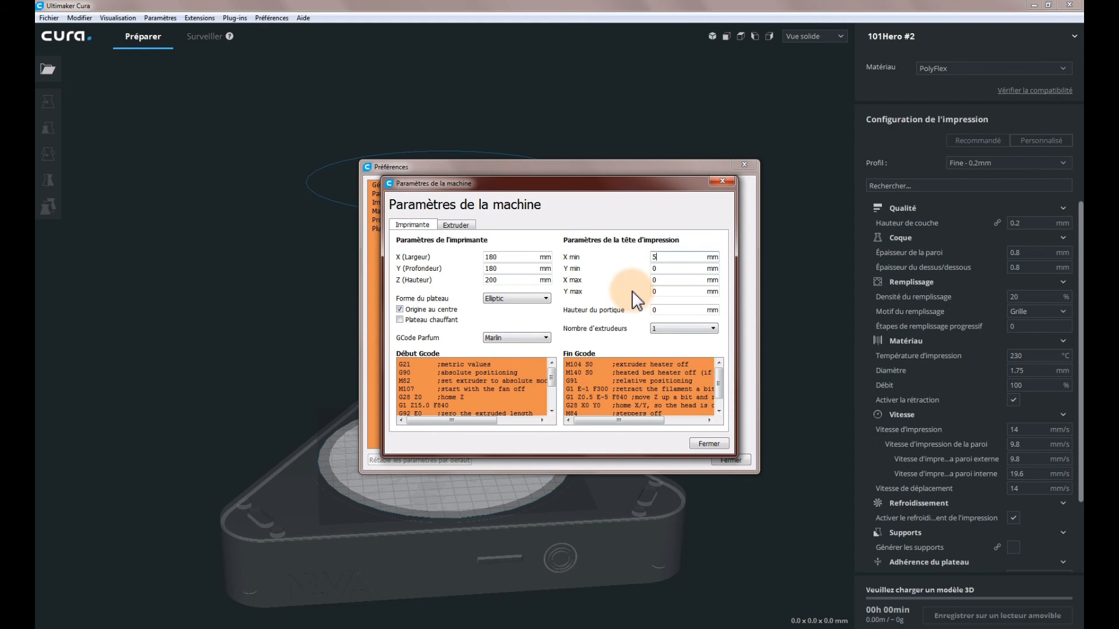
type("0")
left_click_drag(669, 268, 619, 278)
type("5050")
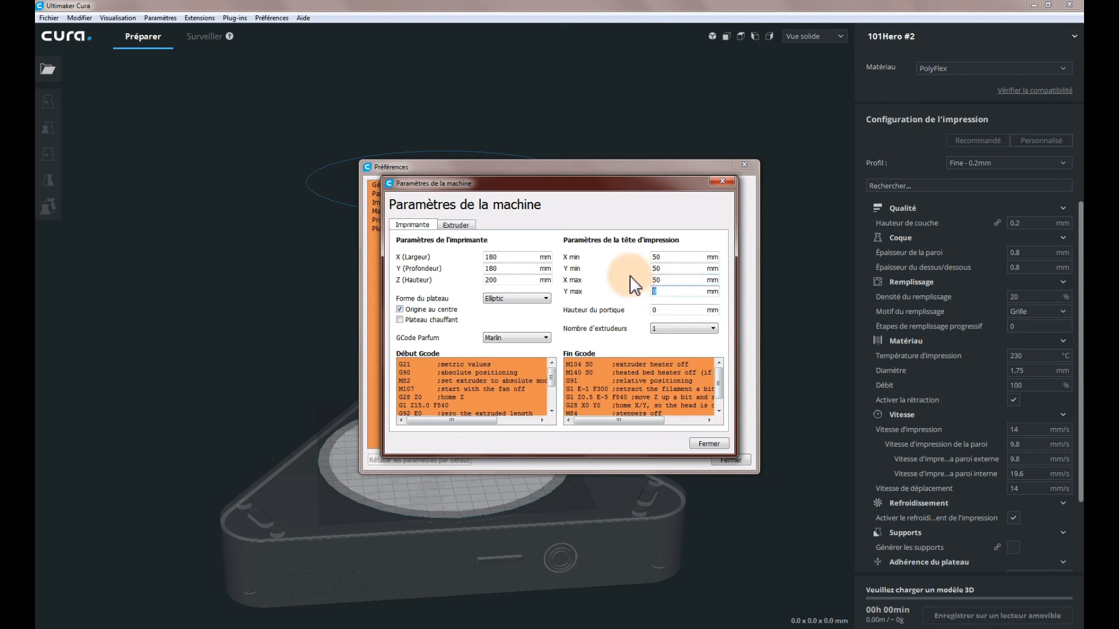
type("50")
left_click_drag(664, 310, 610, 290)
type("20000")
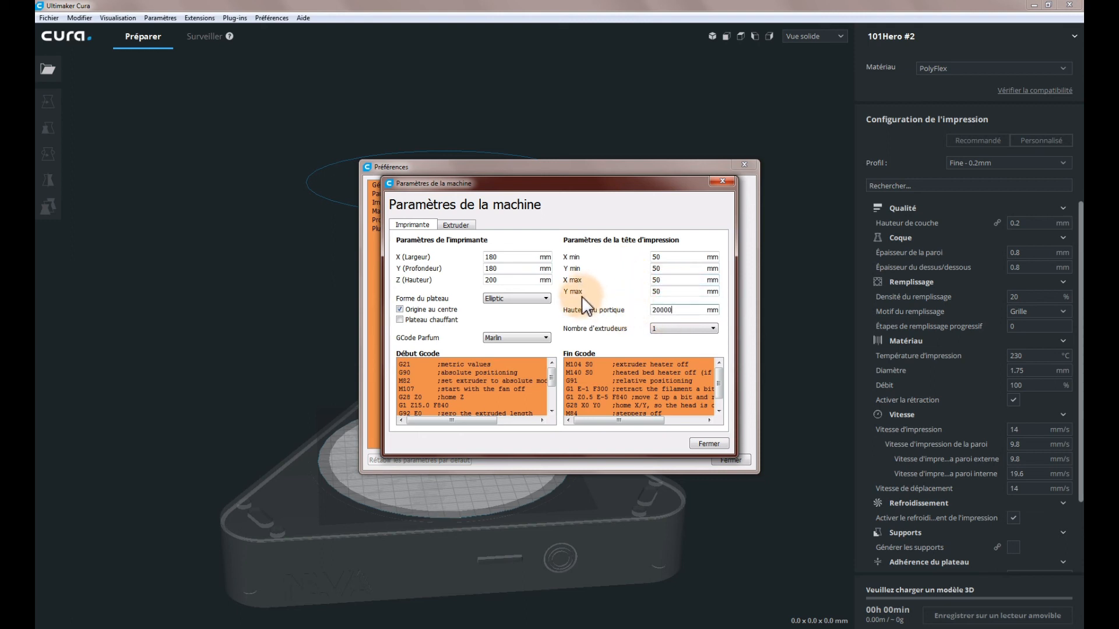
Enlarge the machine settings dialog and clear all existing start and end G-code.
left_click_drag(575, 184, 519, 75)
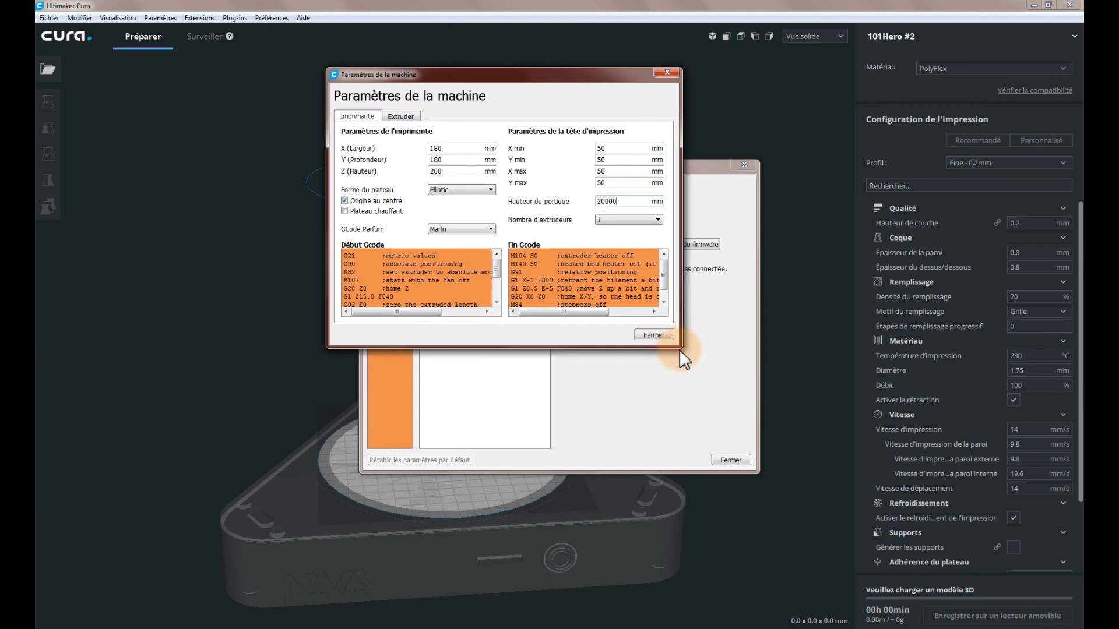
left_click_drag(676, 342, 873, 527)
left_click(450, 368)
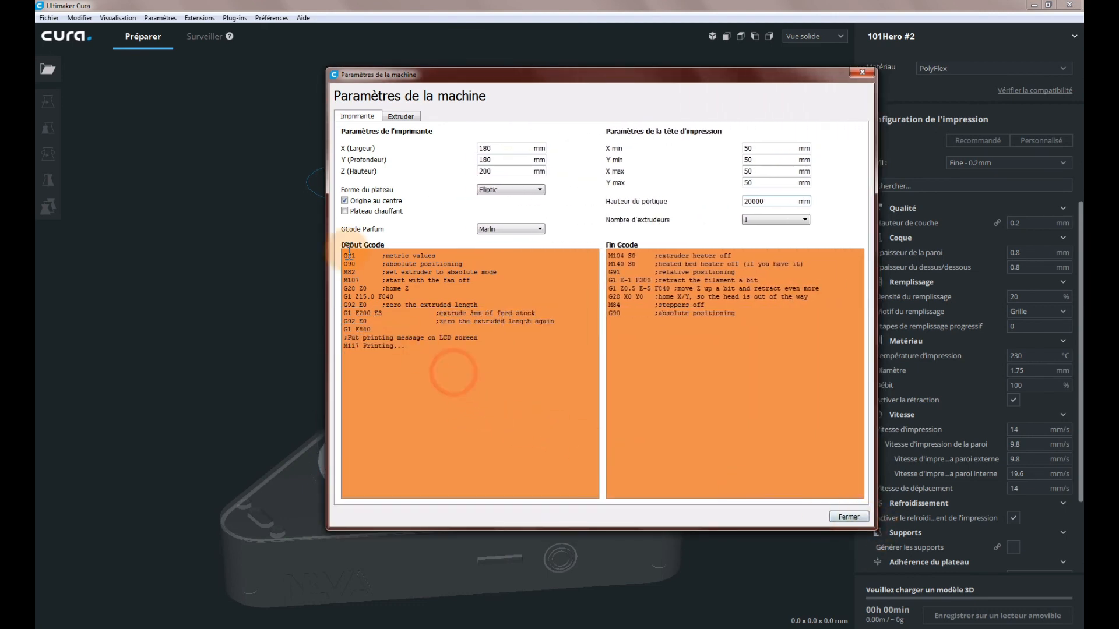
key("ctrl+a")
key("Delete")
left_click(754, 320)
key("ctrl+a")
key("Delete")
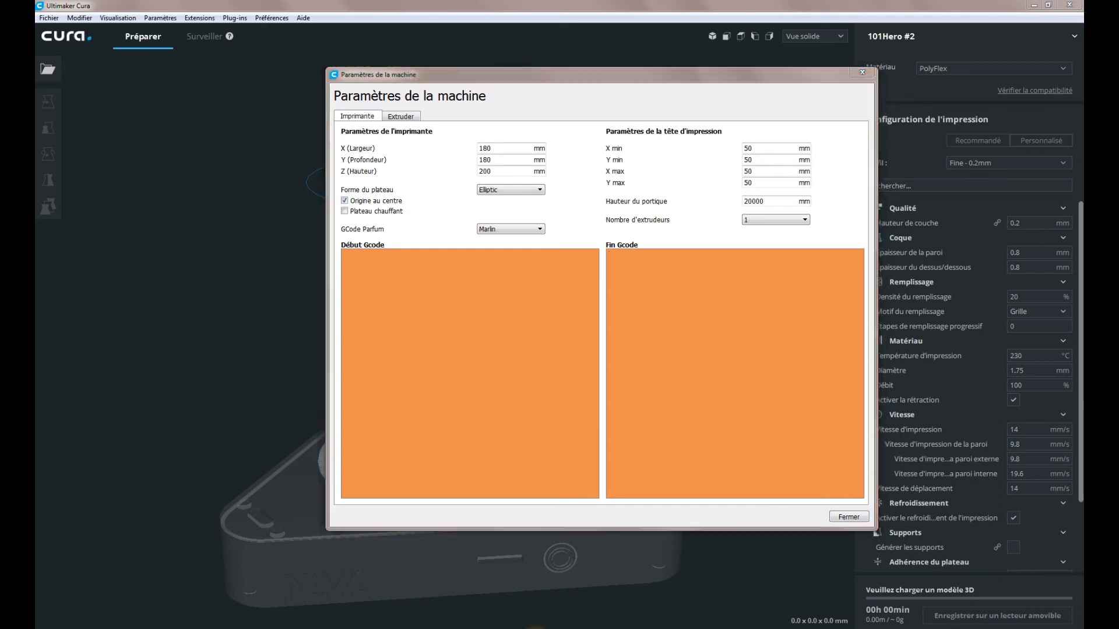
Switch to Notepad, copy the full text of Start gcode.txt and paste it as Cura's start G-code.
left_click(591, 628)
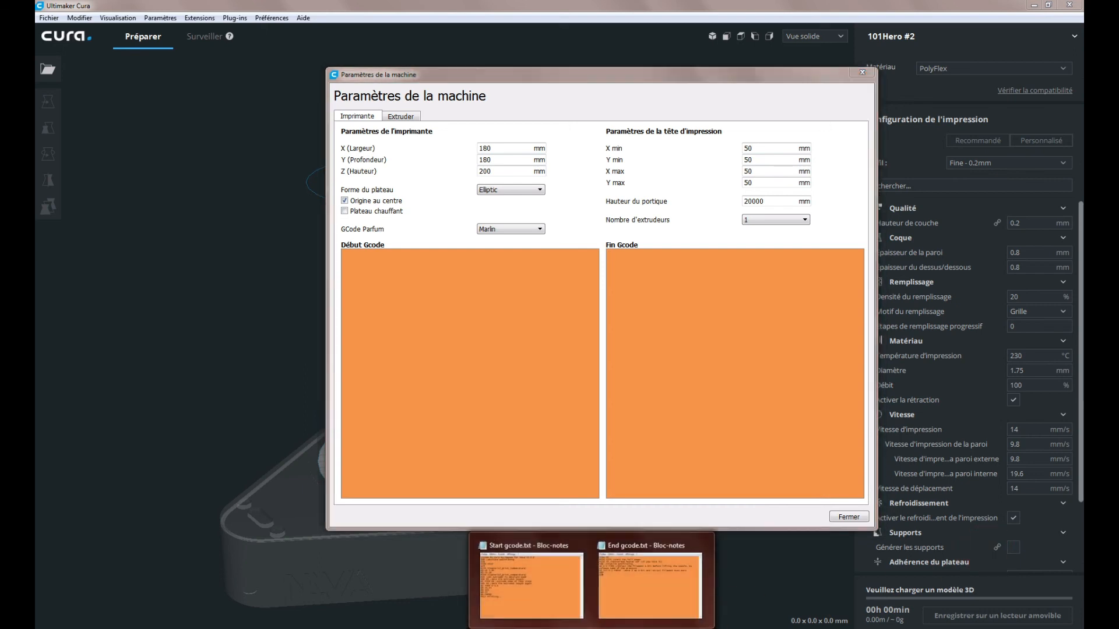
left_click(544, 606)
left_click_drag(392, 400, 322, 271)
right_click(330, 280)
left_click(358, 314)
left_click(607, 243)
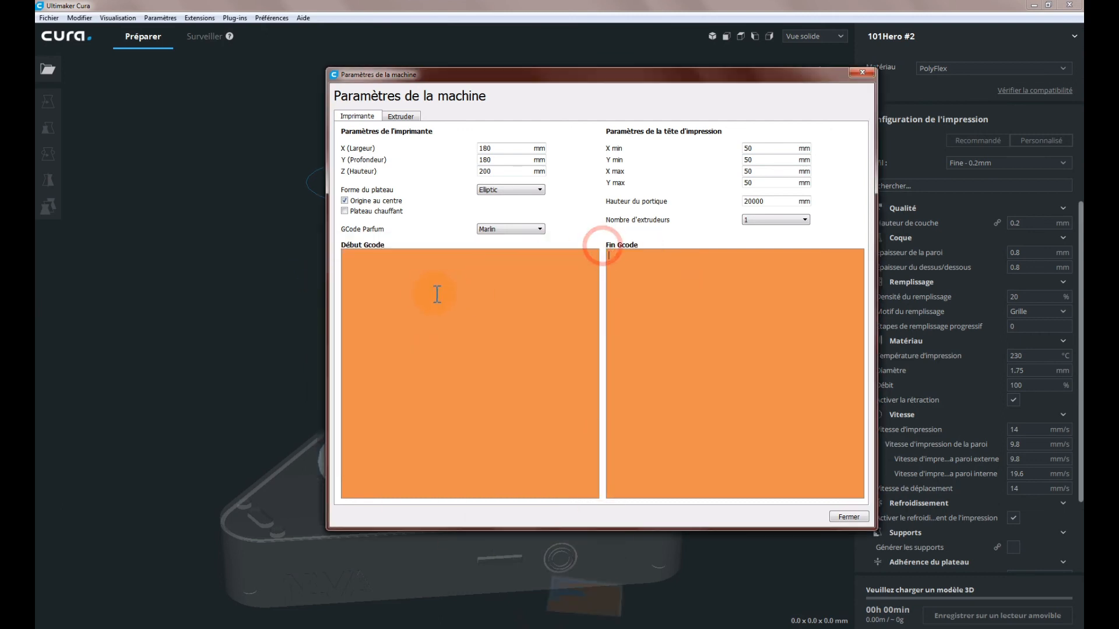
right_click(438, 292)
left_click(457, 348)
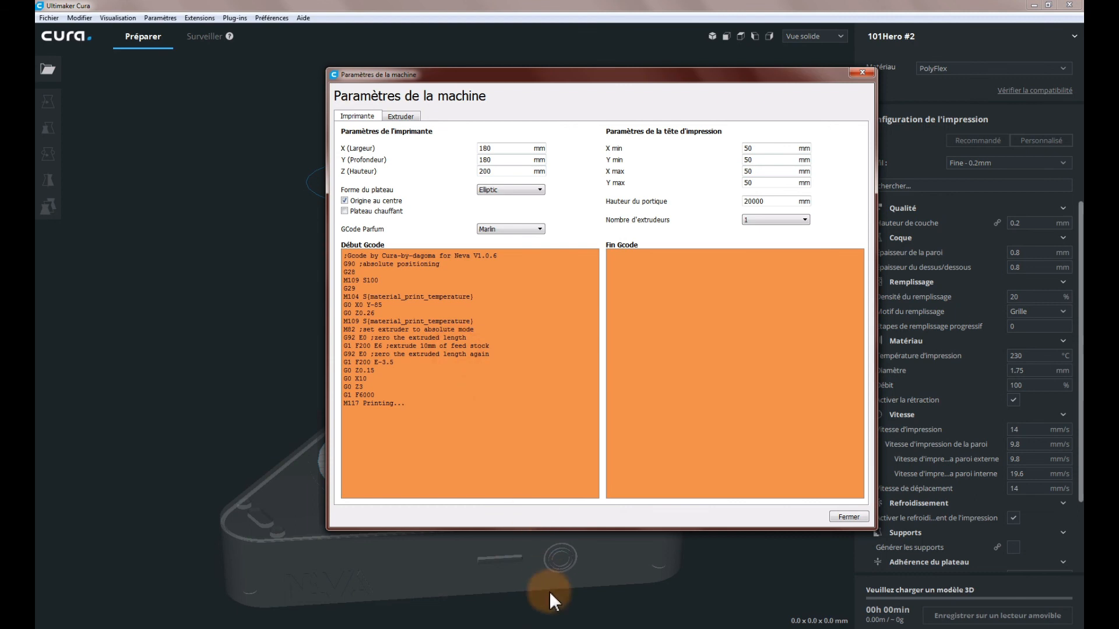
Paste the full text of End gcode.txt from Notepad as Cura's end G-code, and review the extruder settings before closing the machine settings.
left_click(644, 591)
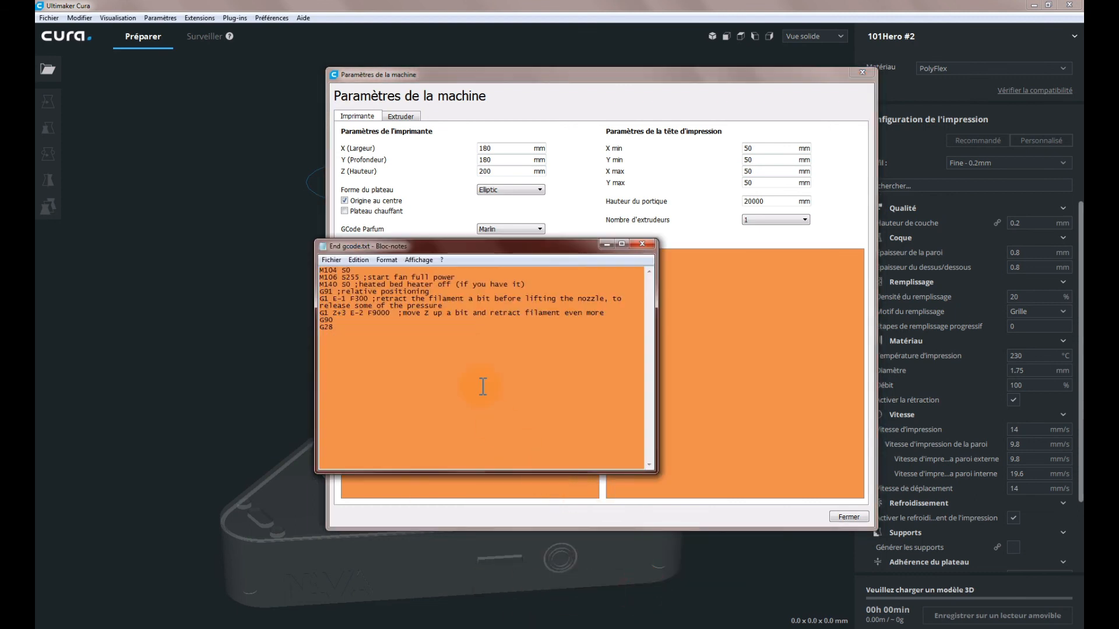
left_click_drag(349, 330, 329, 269)
left_click_drag(341, 333, 322, 264)
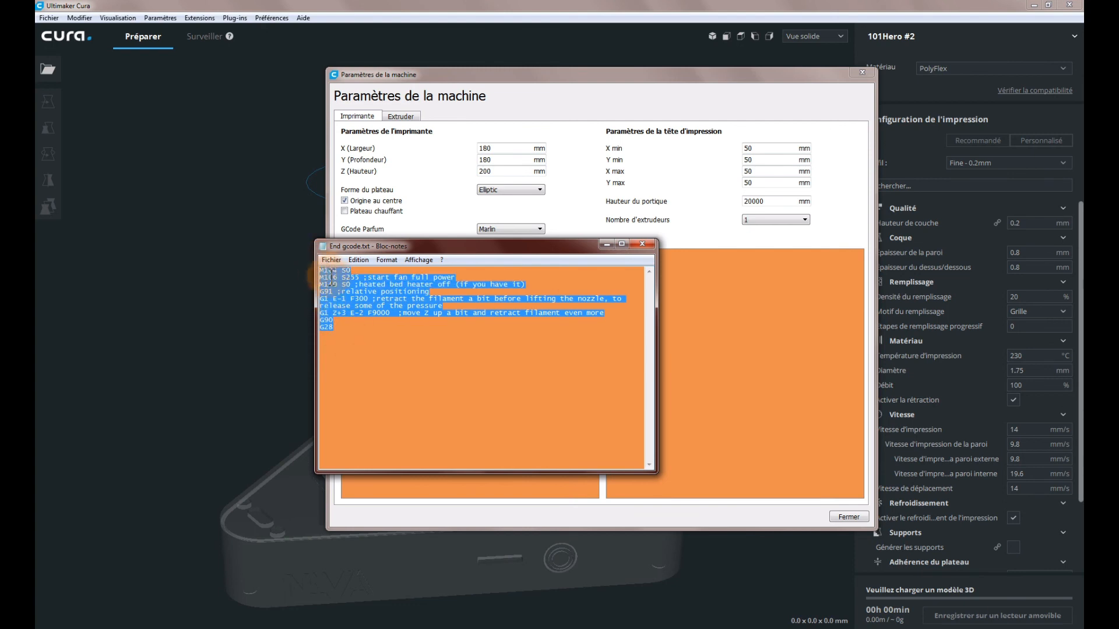
right_click(323, 273)
left_click(363, 328)
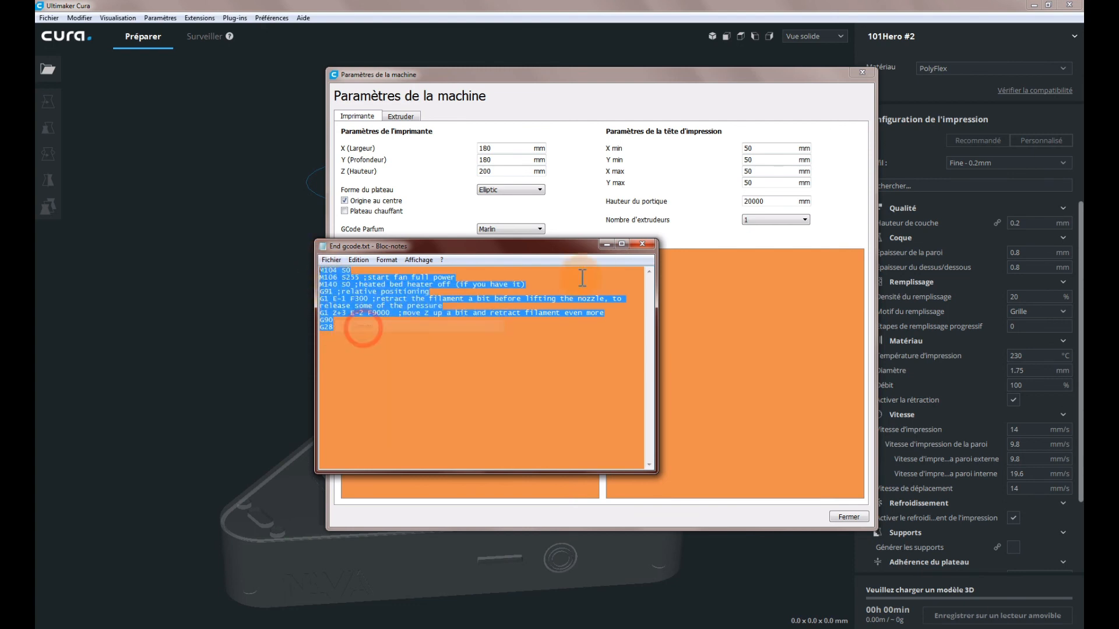
left_click(607, 244)
right_click(646, 281)
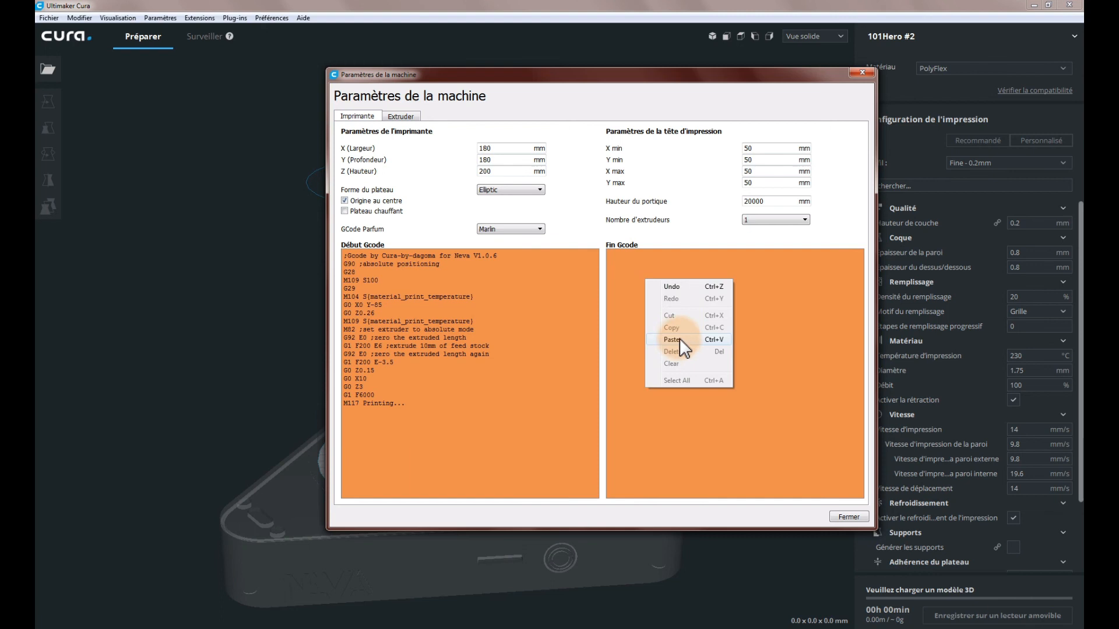
left_click(671, 340)
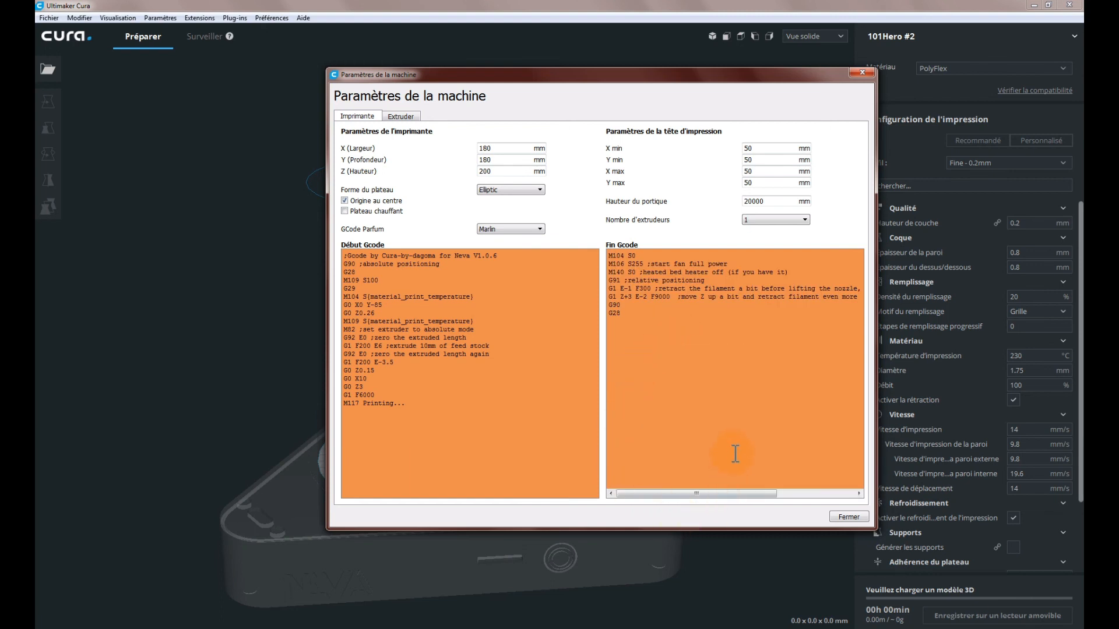
left_click(401, 116)
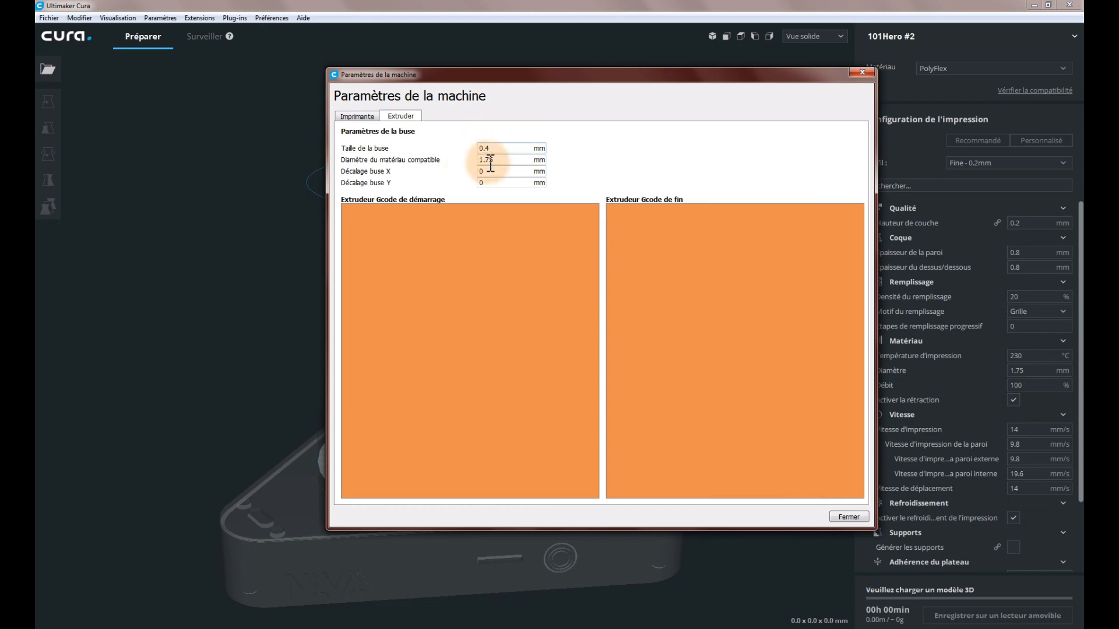
left_click(850, 518)
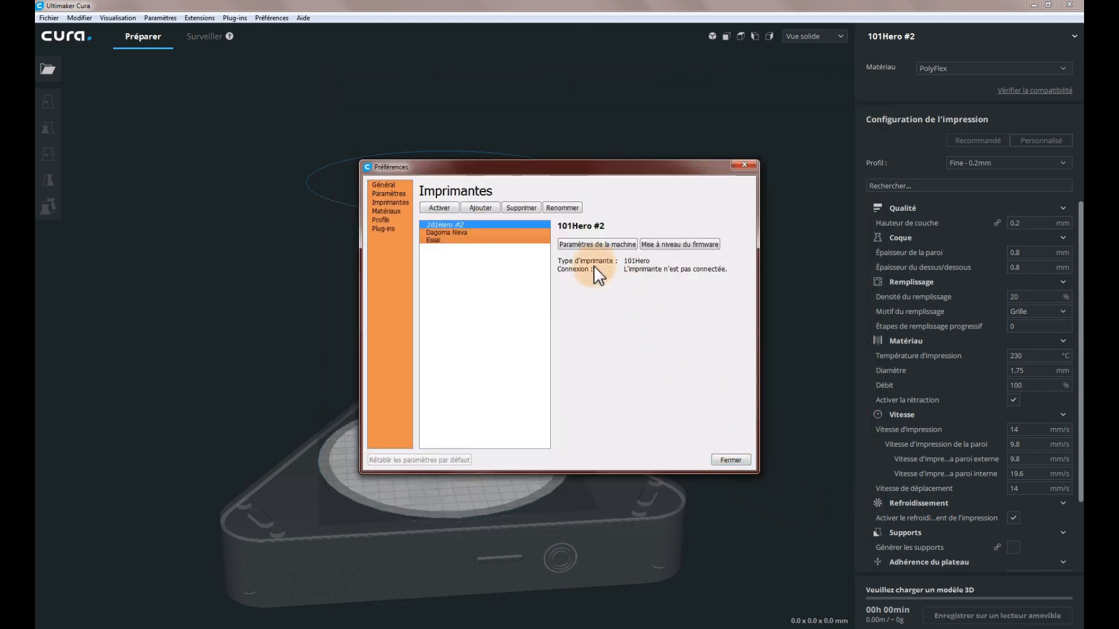
Rename the printer 101Hero #2 as Dagoma Neva Mesh and close the preferences.
left_click(568, 208)
triple_click(538, 293)
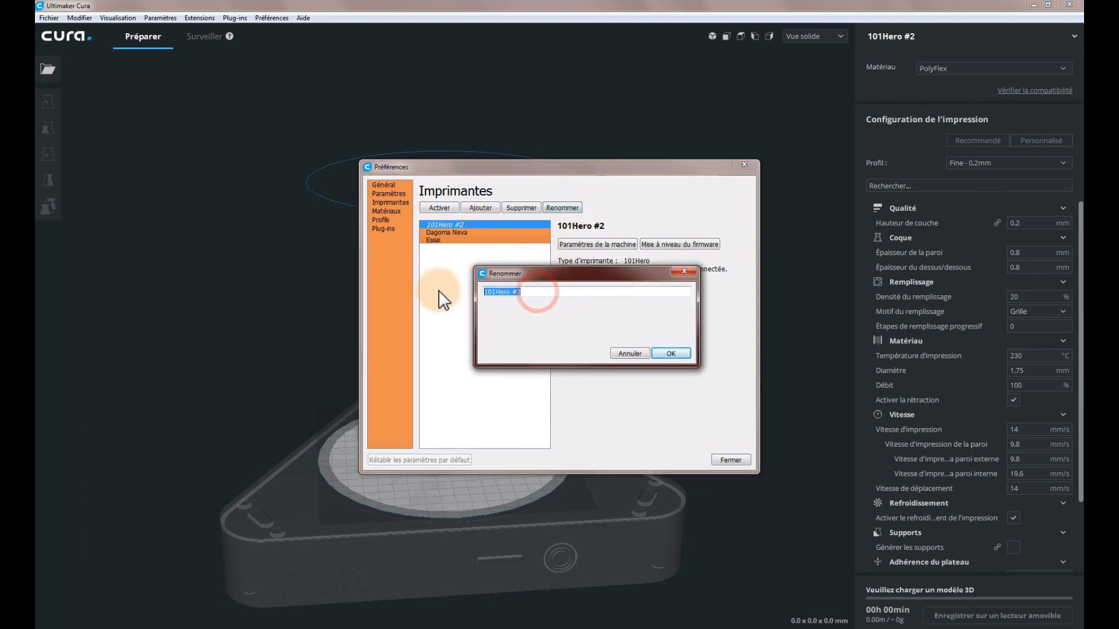
type("Da")
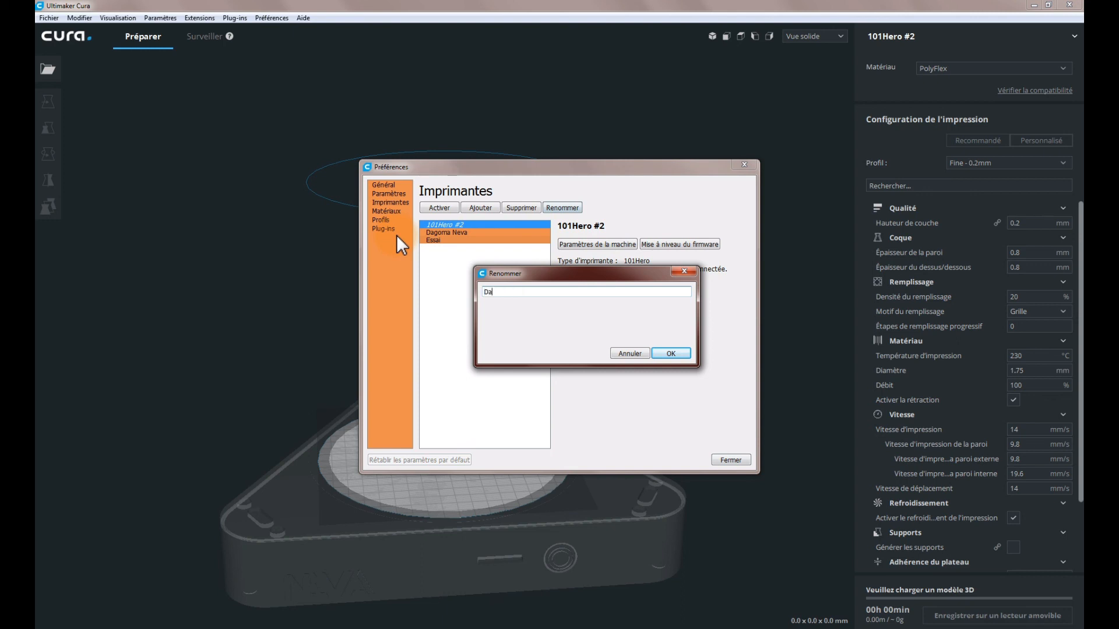
type("goma Neav")
key("BackSpace")
key("BackSpace")
type("va Mesh")
left_click(670, 353)
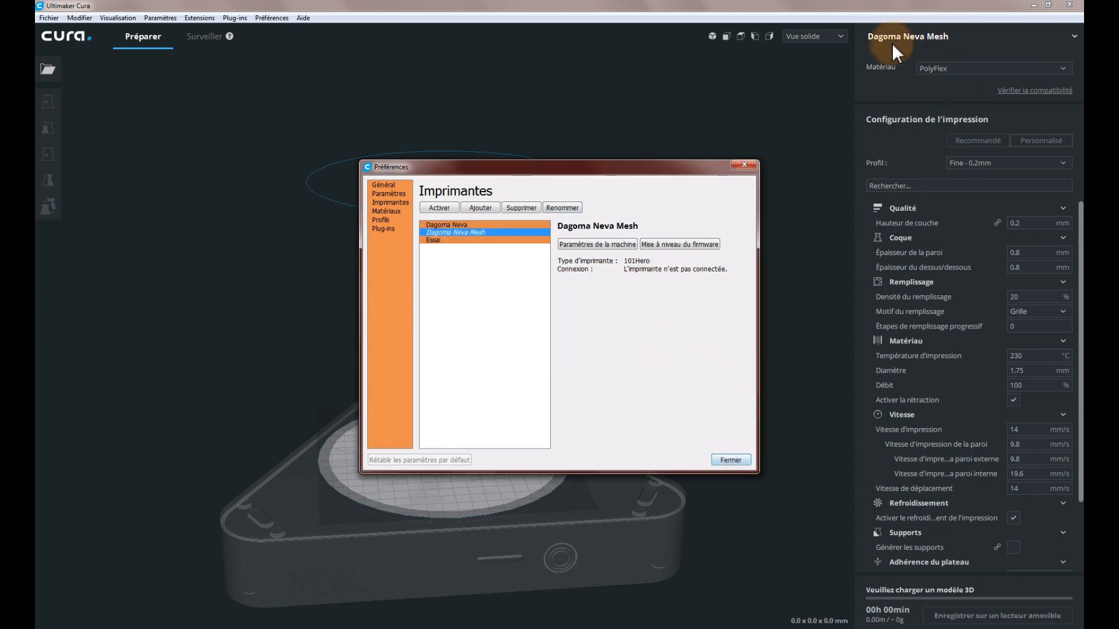
left_click(732, 460)
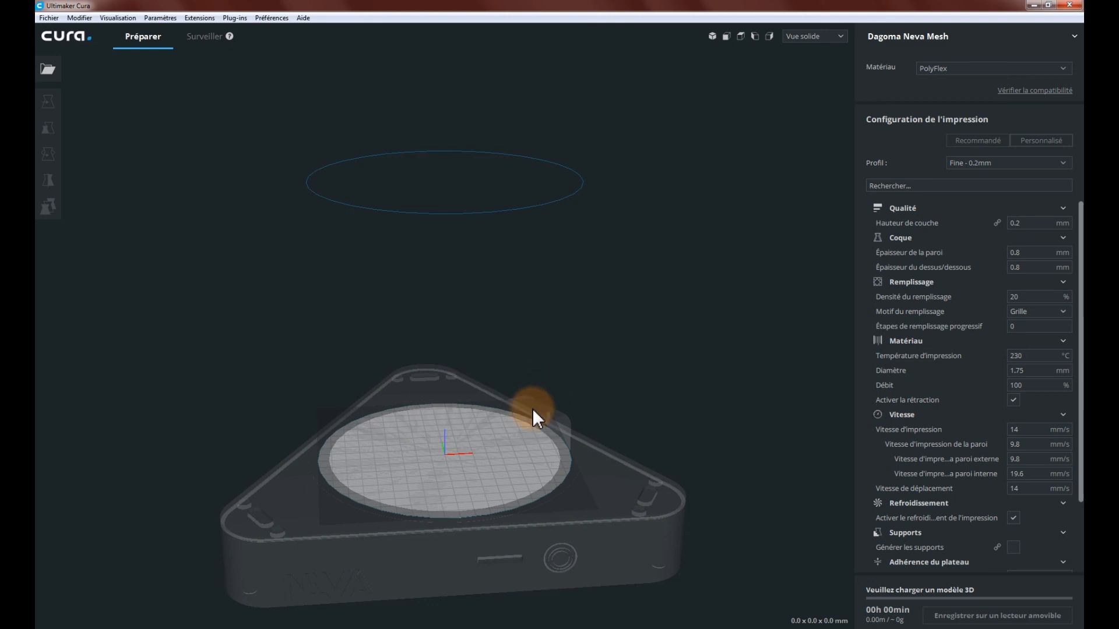
Examine from several angles how the build plate sits on the Neva machine body.
right_click_drag(603, 487, 515, 496)
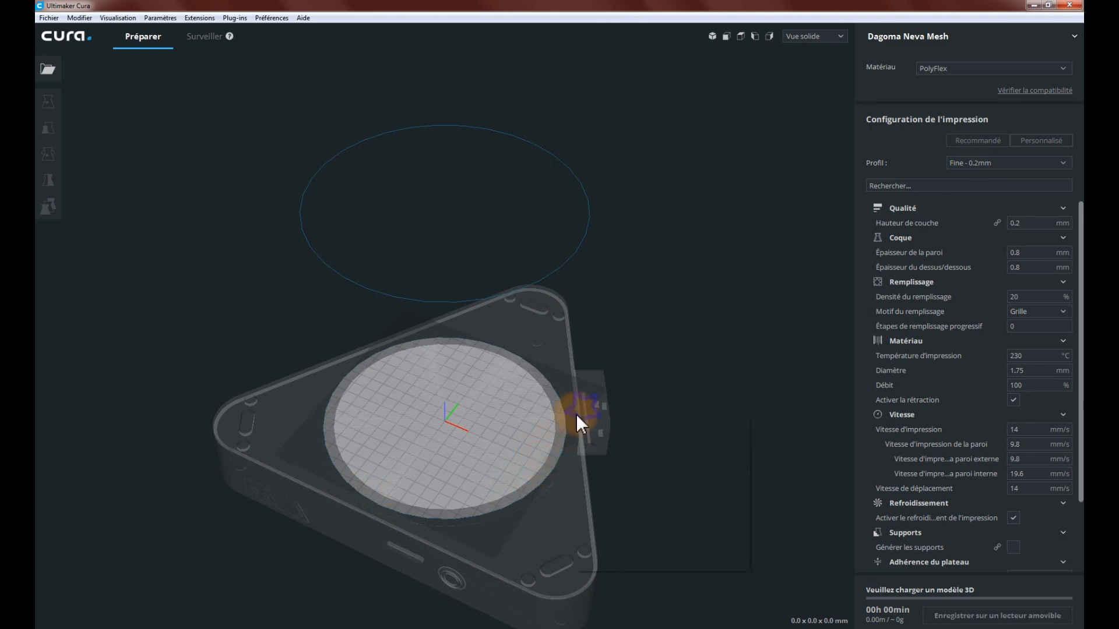
right_click(576, 413)
left_click(560, 364)
right_click_drag(567, 358, 483, 470)
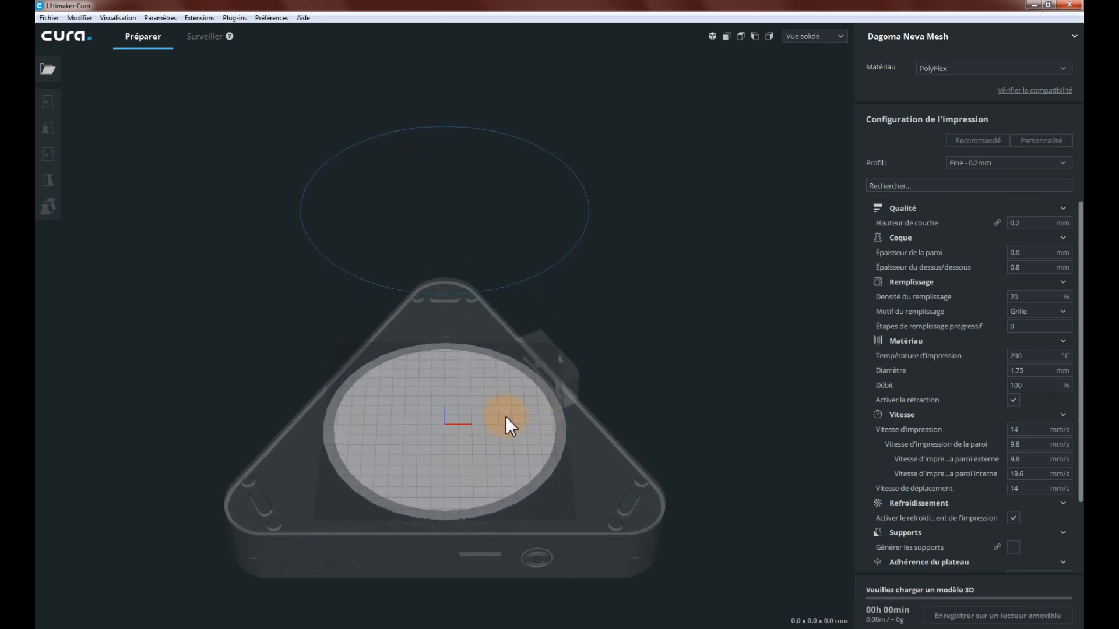
right_click_drag(627, 524, 607, 474)
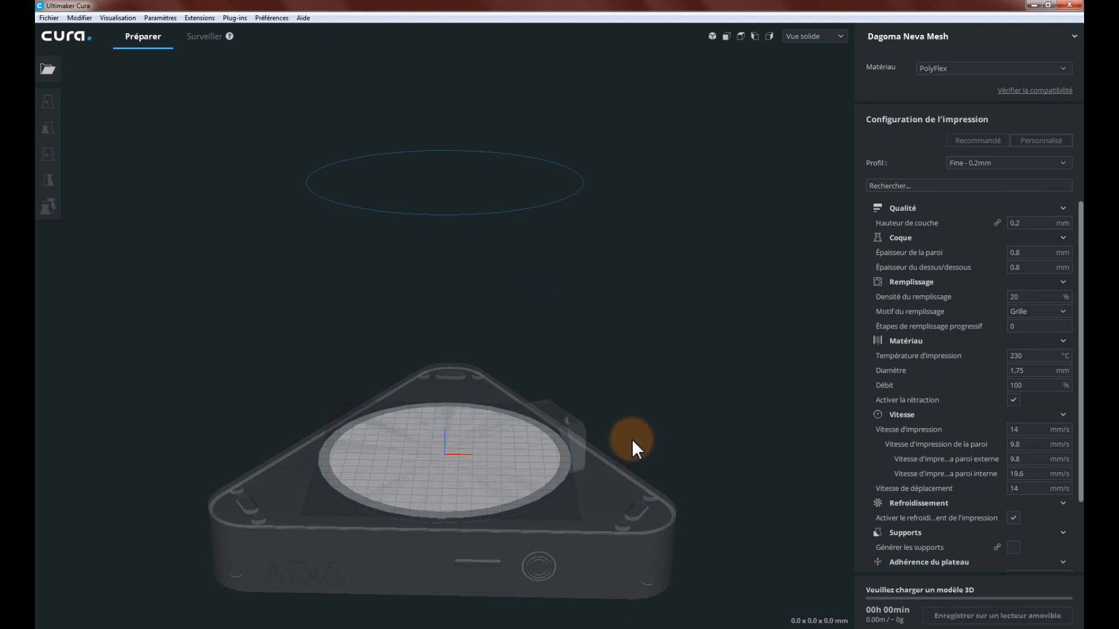